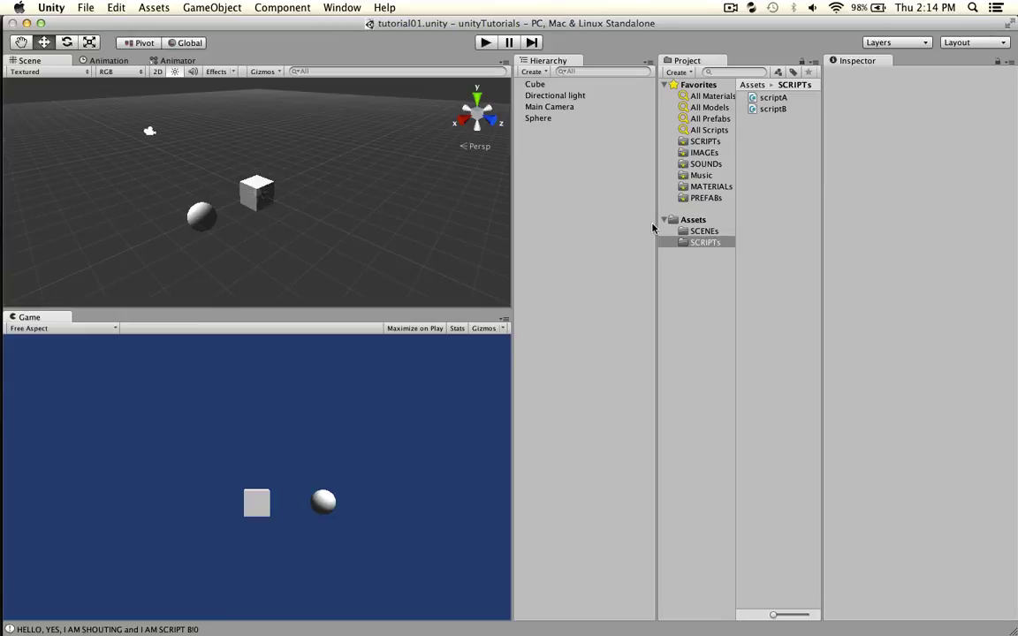
# Select scriptA and scriptB in the SCRIPTs folder and bring up scriptA.cs in MonoDevelop.
pyautogui.click(757, 100)
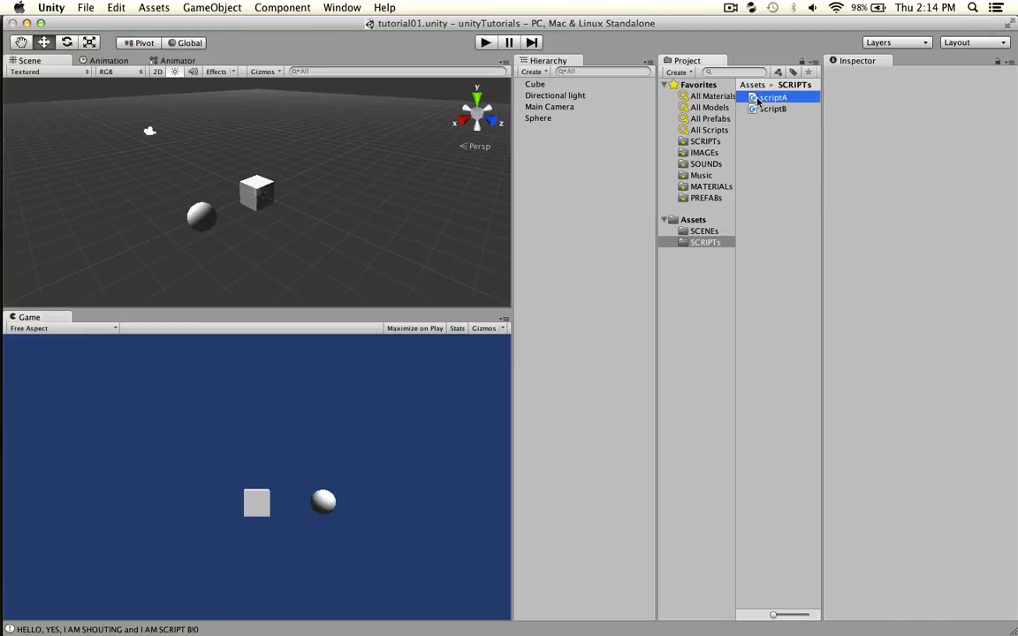
pyautogui.click(758, 110)
pyautogui.press('super+Tab')
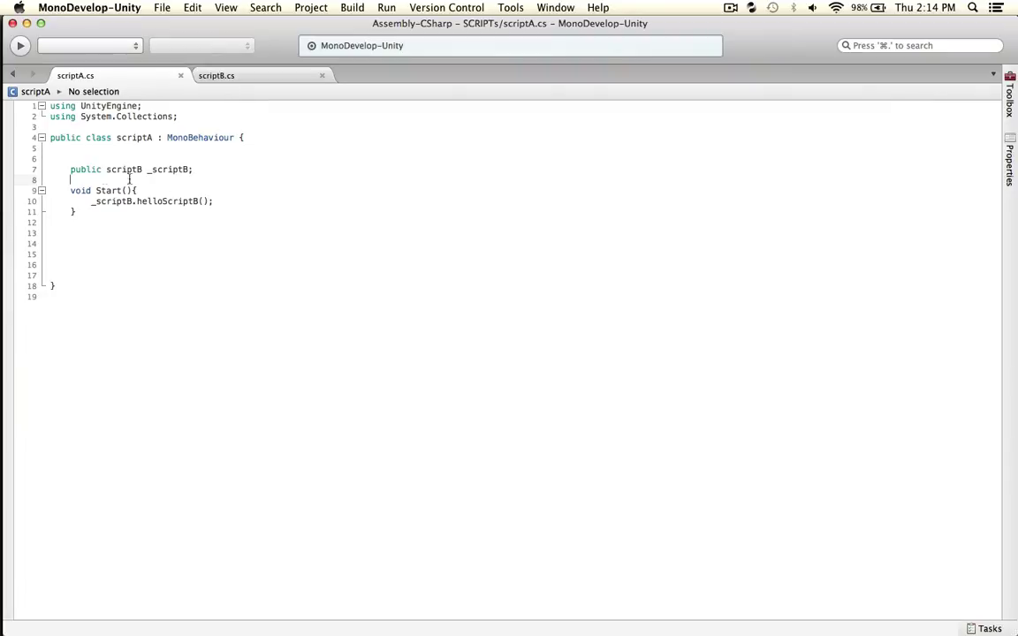
# Trace scriptA's helloScriptB call to its definition in scriptB.cs, then return to Unity.
pyautogui.doubleClick(152, 202)
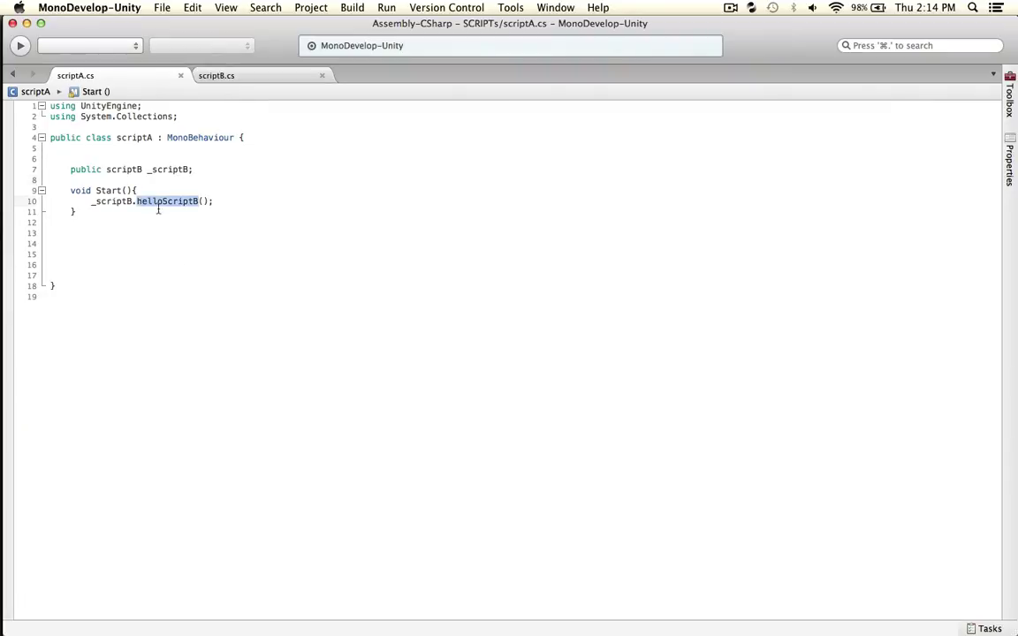
pyautogui.click(250, 75)
pyautogui.doubleClick(154, 223)
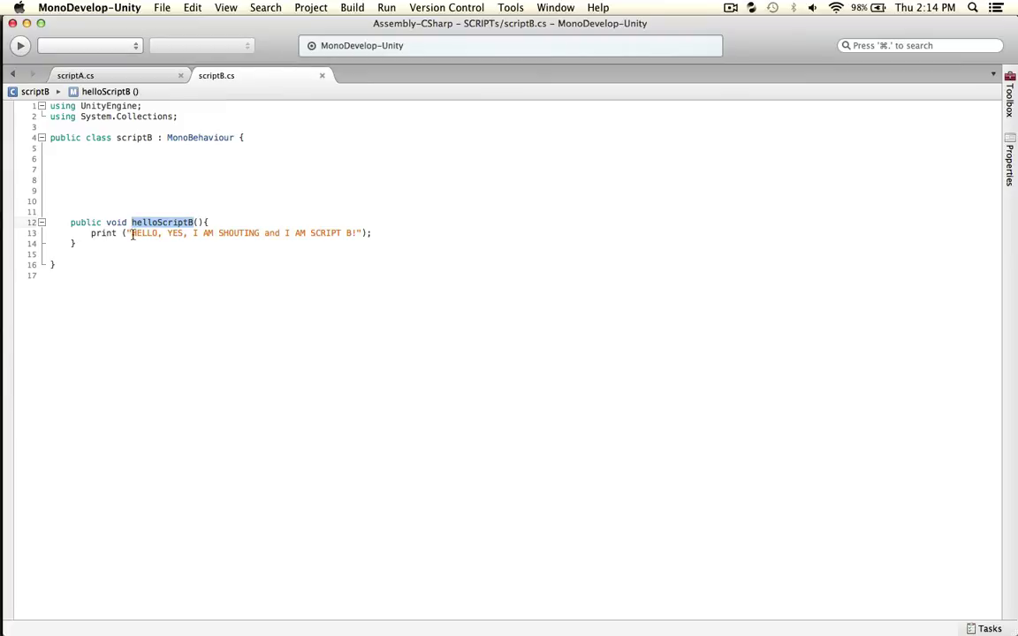
pyautogui.press('super+Tab')
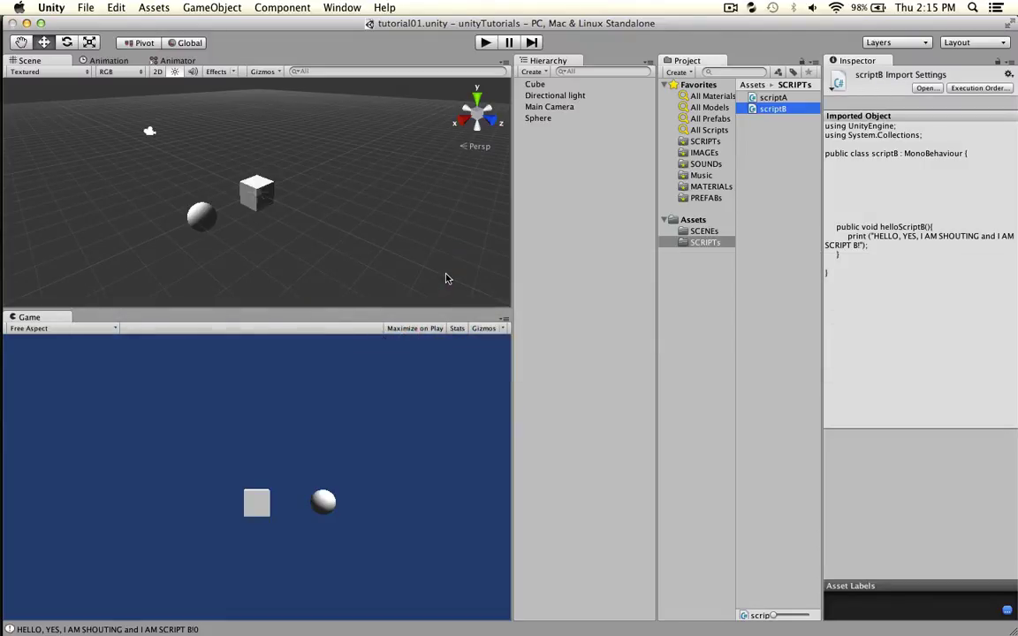
# Play the scene, confirm scriptB's shouting message in the Console, and stop playback.
pyautogui.press('super+p')
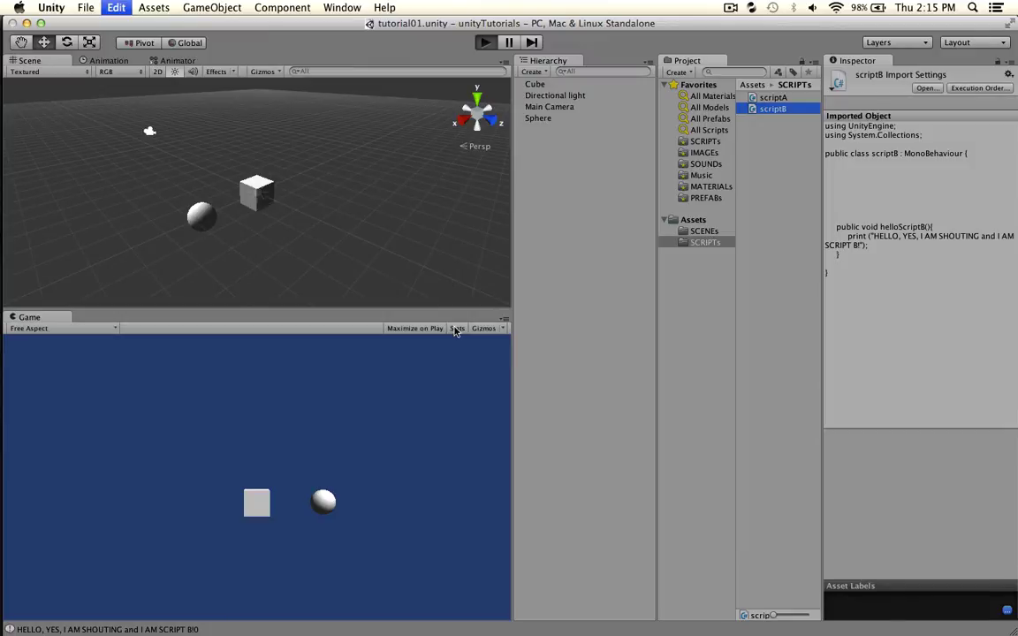
pyautogui.press('super+shift+c')
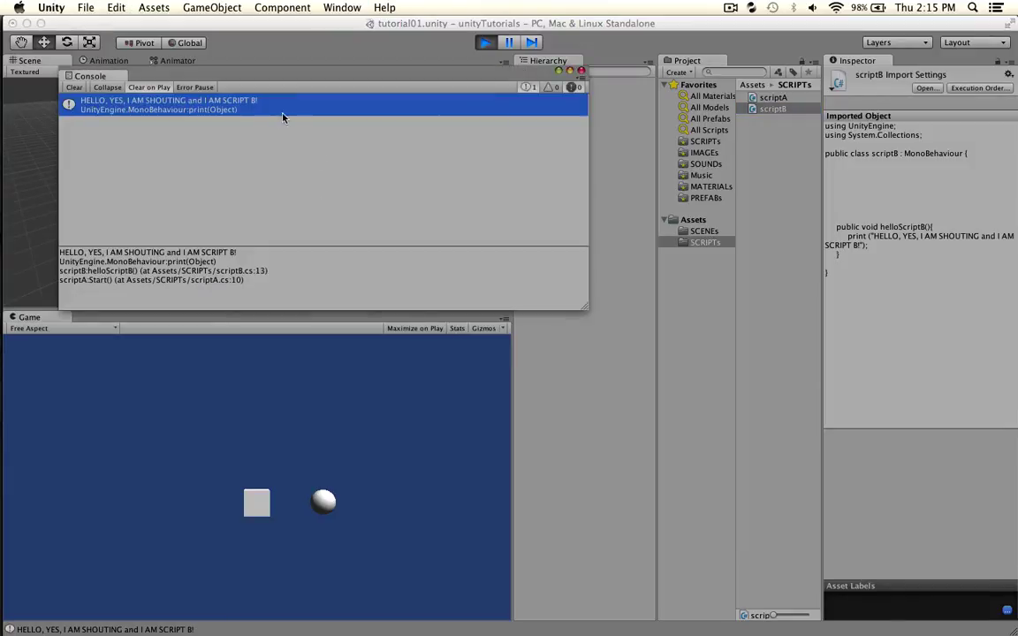
pyautogui.click(487, 42)
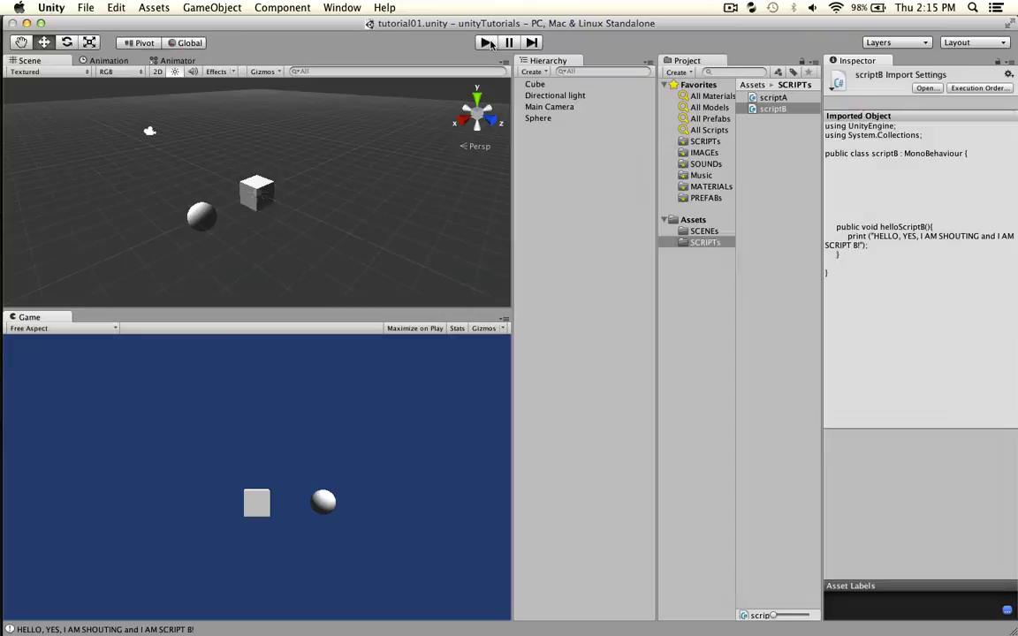
pyautogui.press('super+Tab')
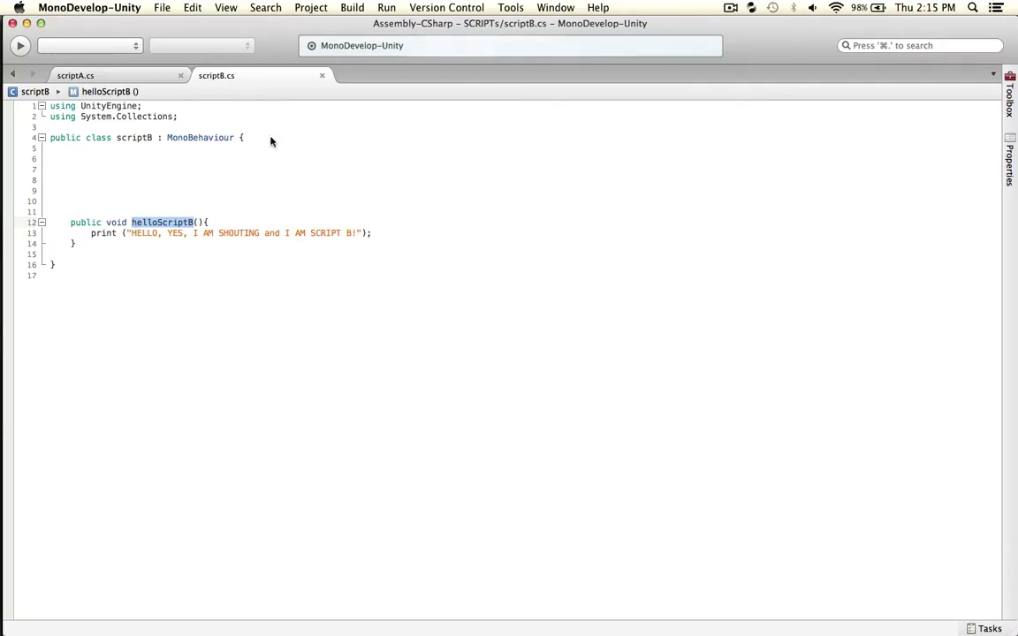
# Declare 'private int myScore;' on line 7 of scriptB and save.
pyautogui.click(188, 166)
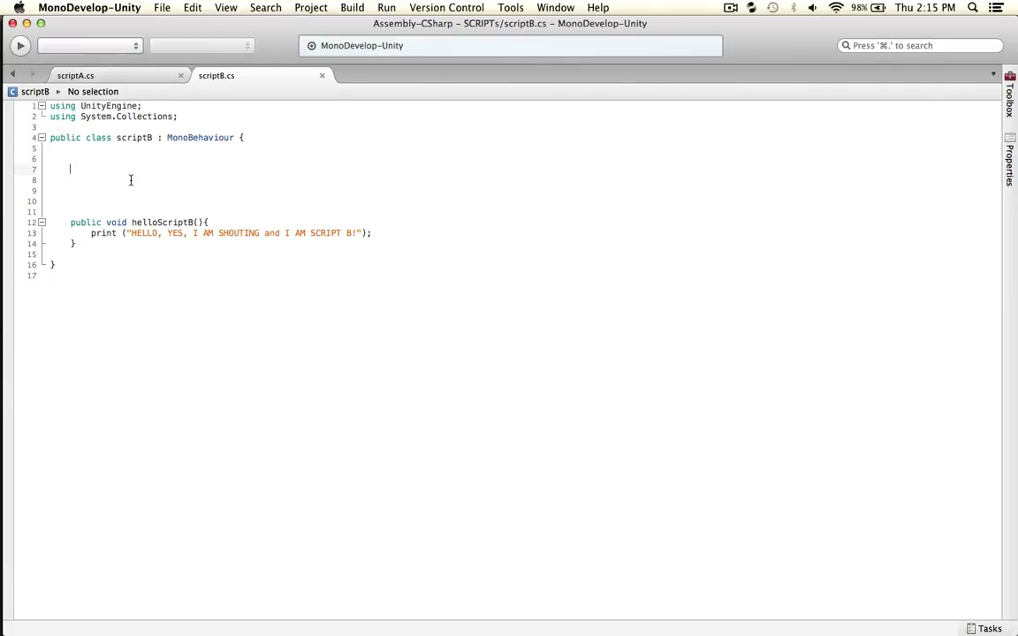
pyautogui.write('p')
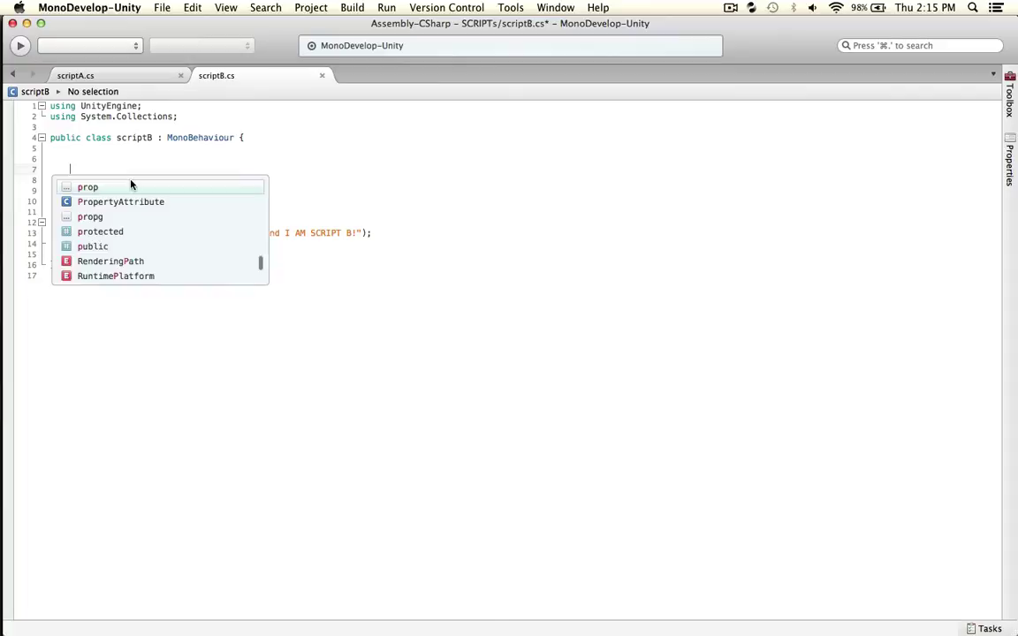
pyautogui.write('rivate int ')
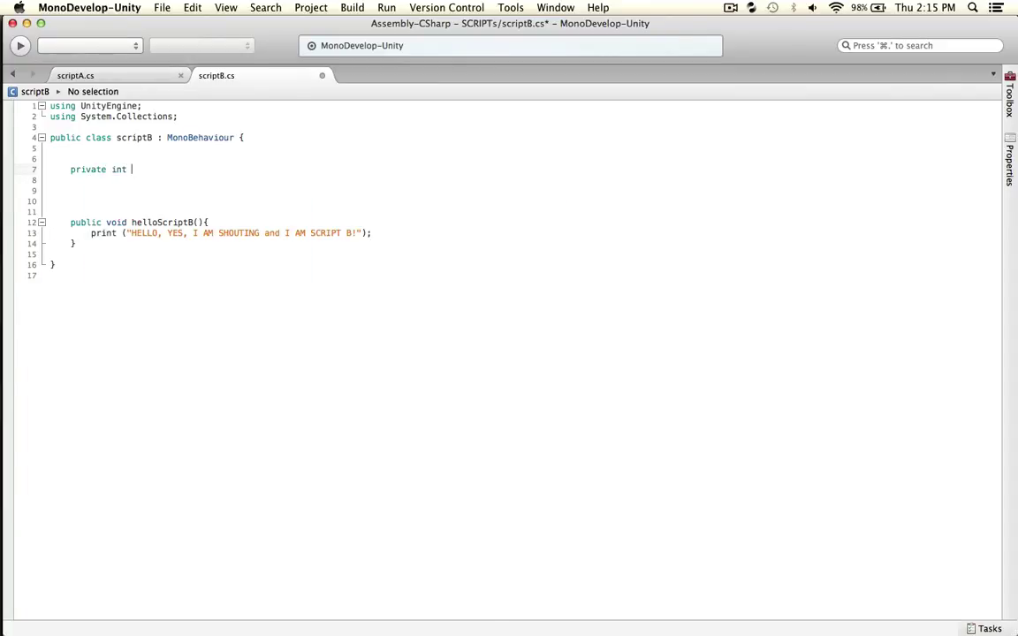
pyautogui.write('myScore')
pyautogui.write(';')
pyautogui.press('super+s')
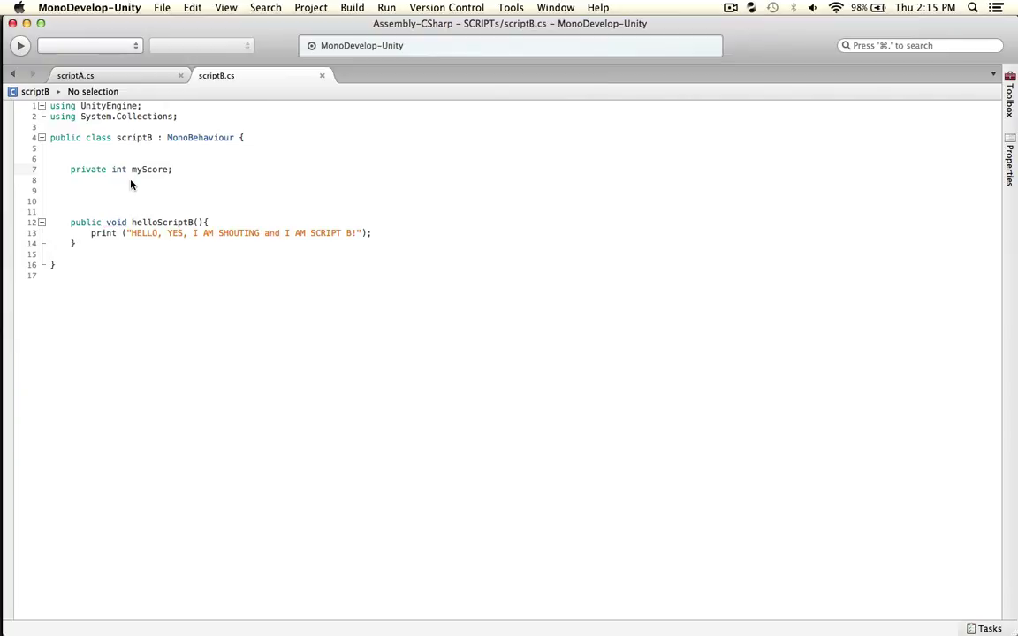
# Append ' + myScore' to the helloScriptB print message and save scriptB.
pyautogui.click(152, 169)
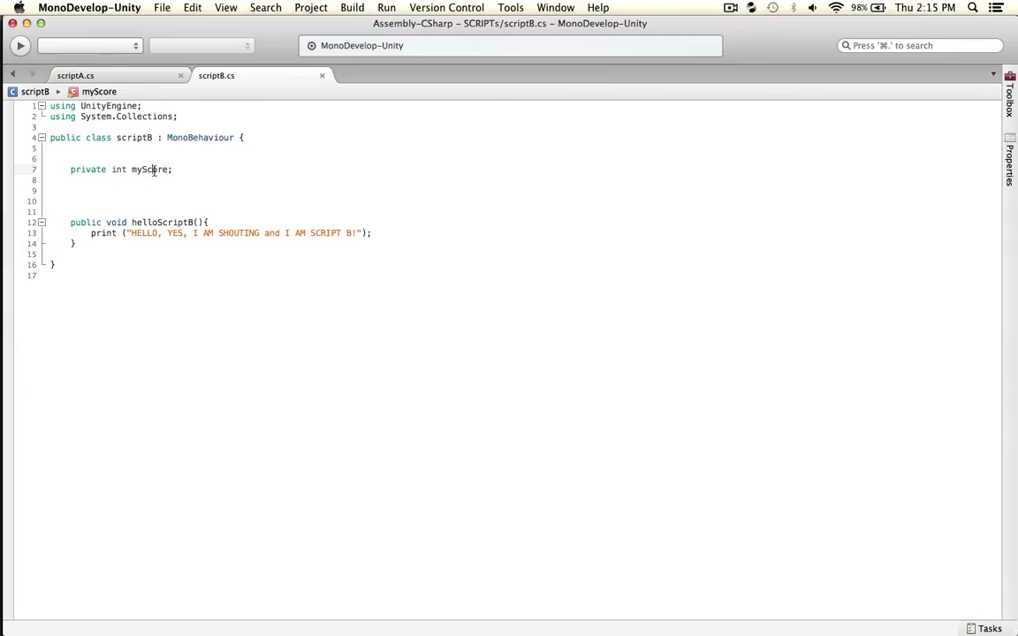
pyautogui.click(354, 233)
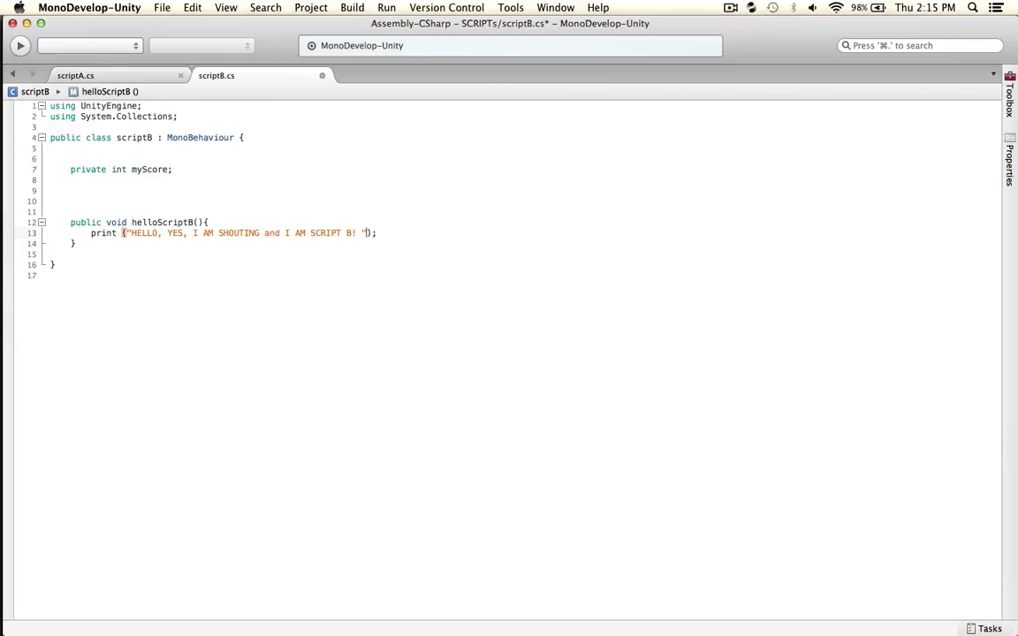
pyautogui.write('" + ')
pyautogui.write('m')
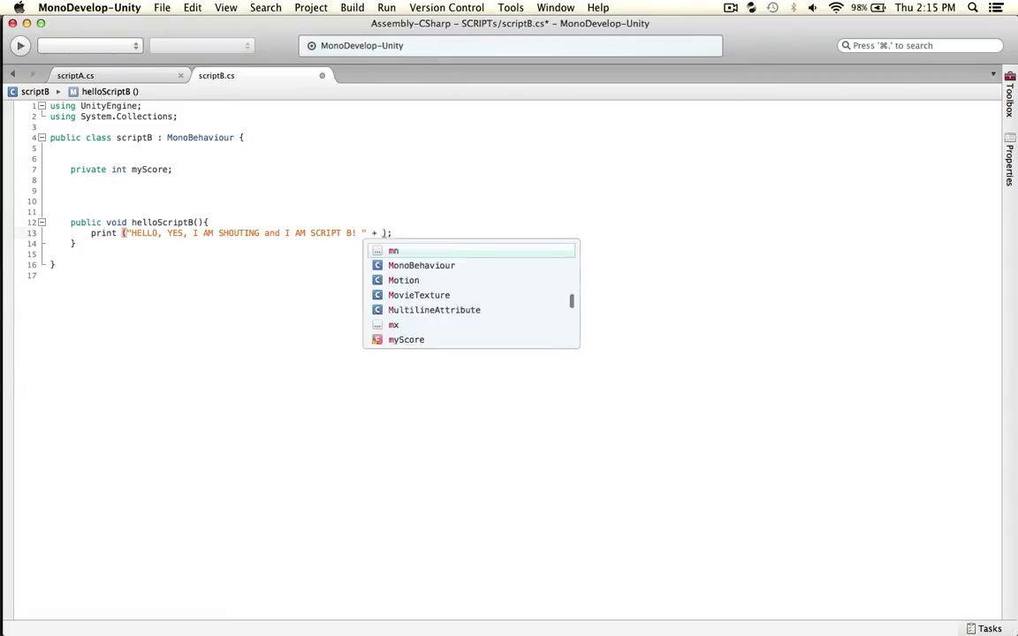
pyautogui.write('y')
pyautogui.press('Return')
pyautogui.press('super+s')
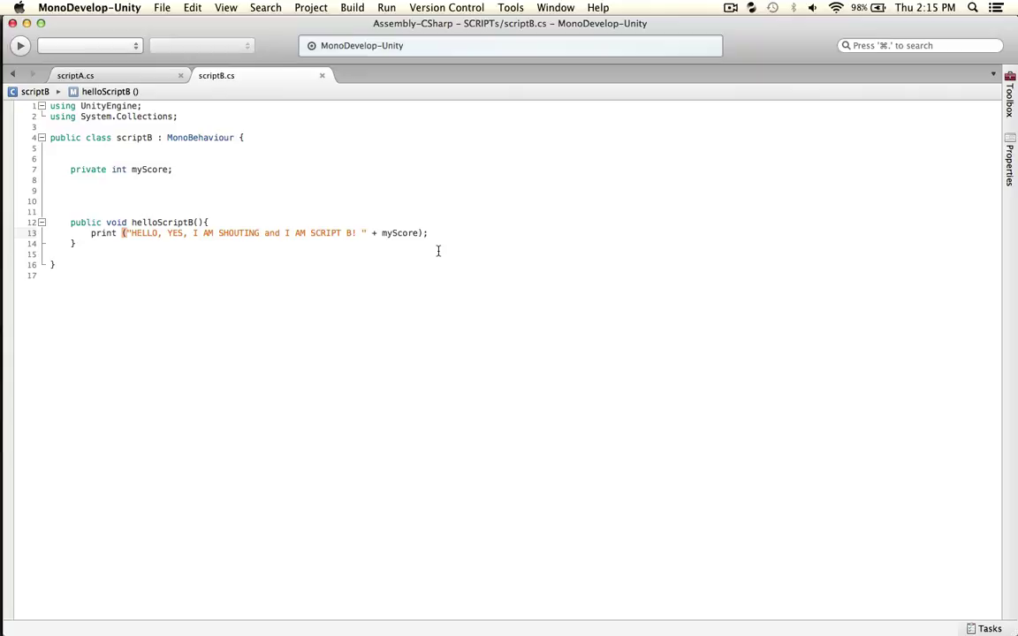
pyautogui.click(366, 233)
# Replay the scene, see the message end in 0, and jump to scriptB line 13.
pyautogui.press('super+Tab')
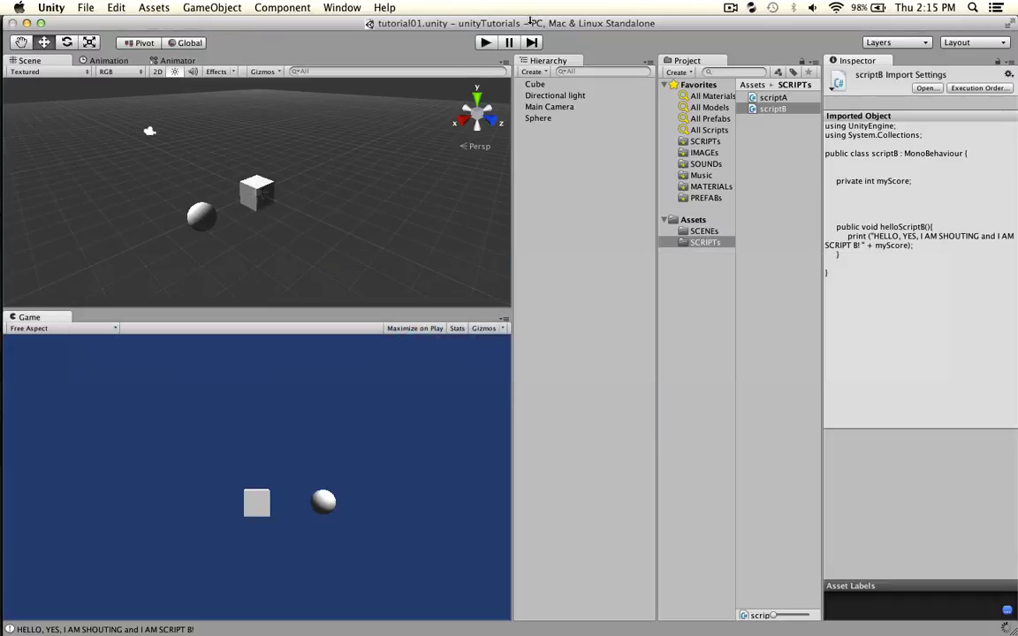
pyautogui.press('super+p')
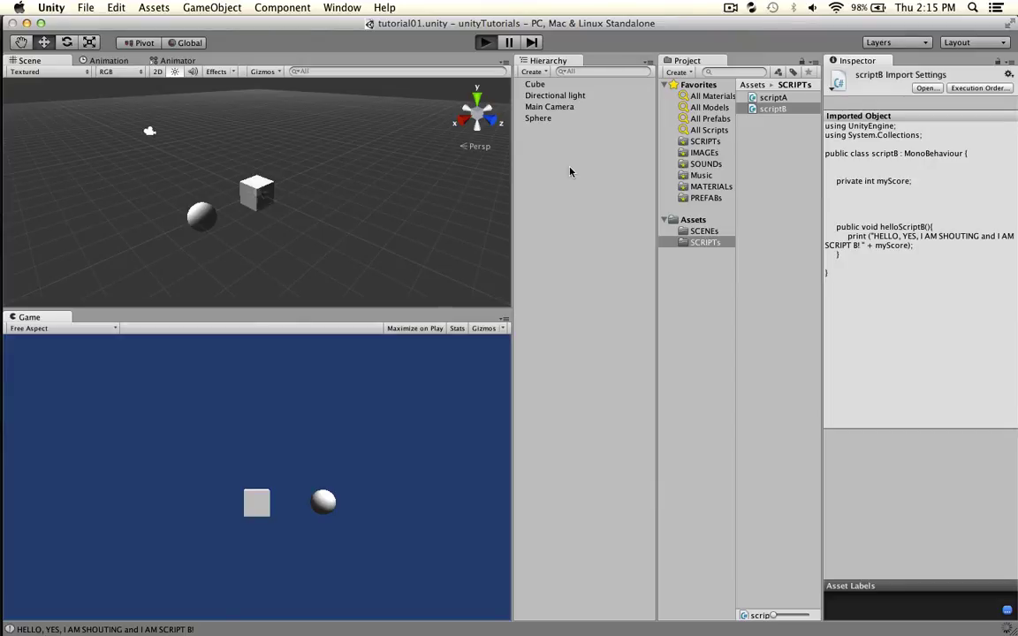
pyautogui.press('super+shift+c')
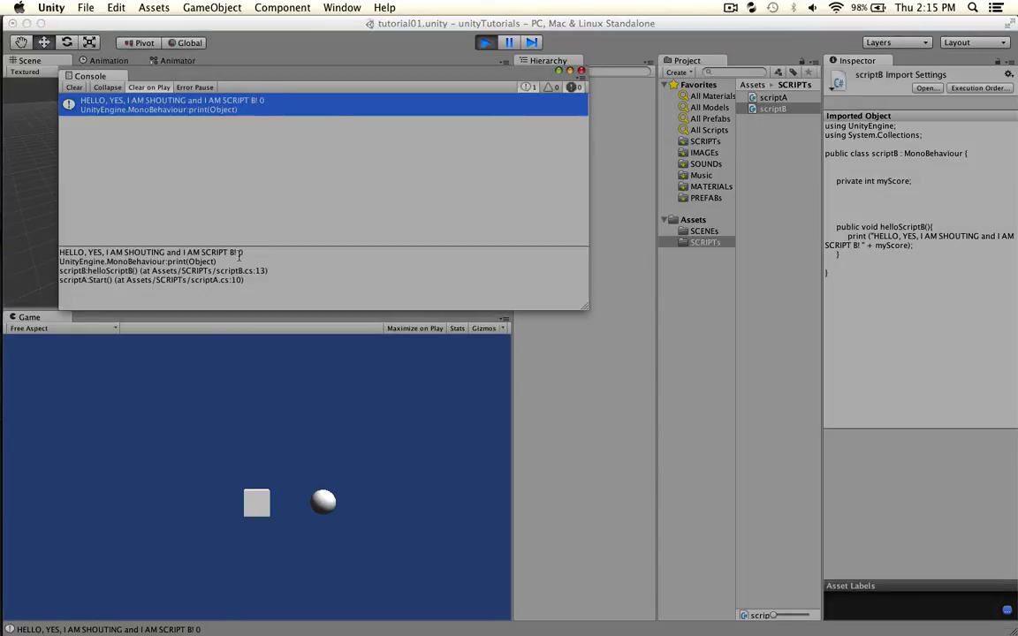
pyautogui.doubleClick(271, 232)
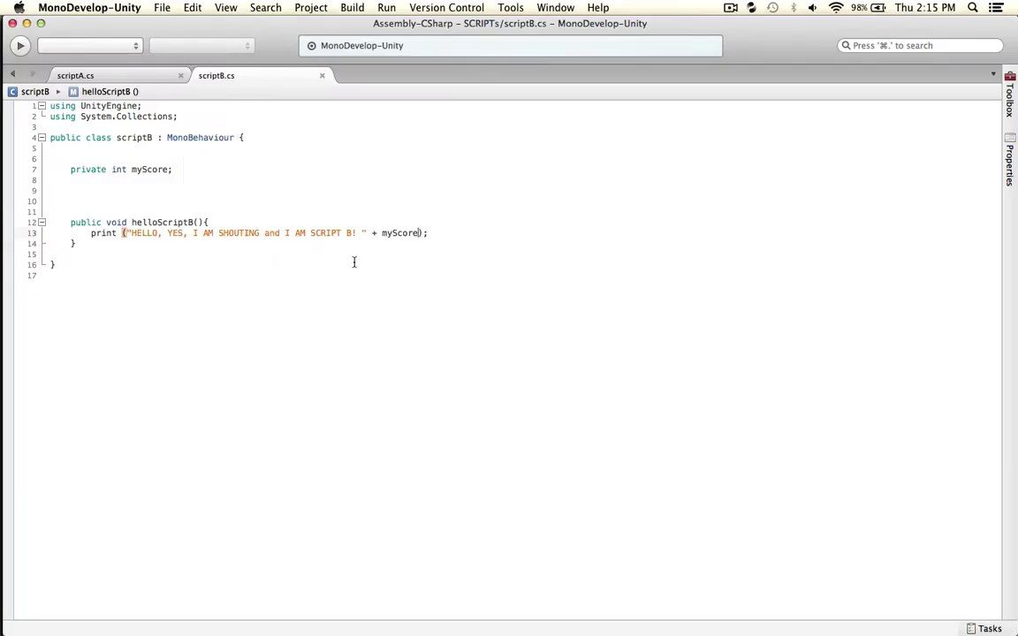
pyautogui.doubleClick(402, 232)
pyautogui.press('super+Tab')
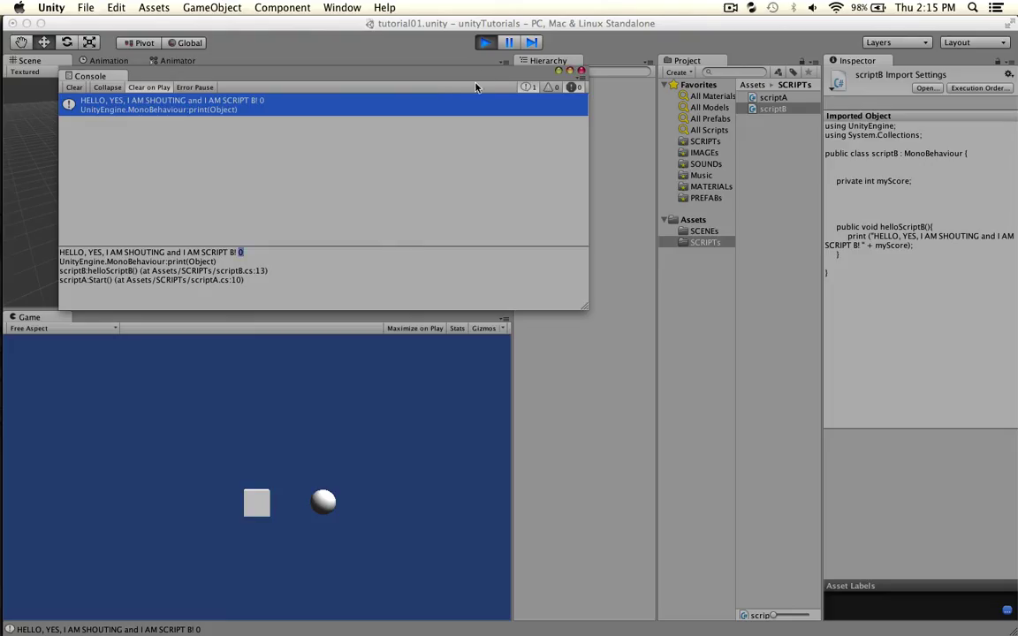
pyautogui.press('super+Tab')
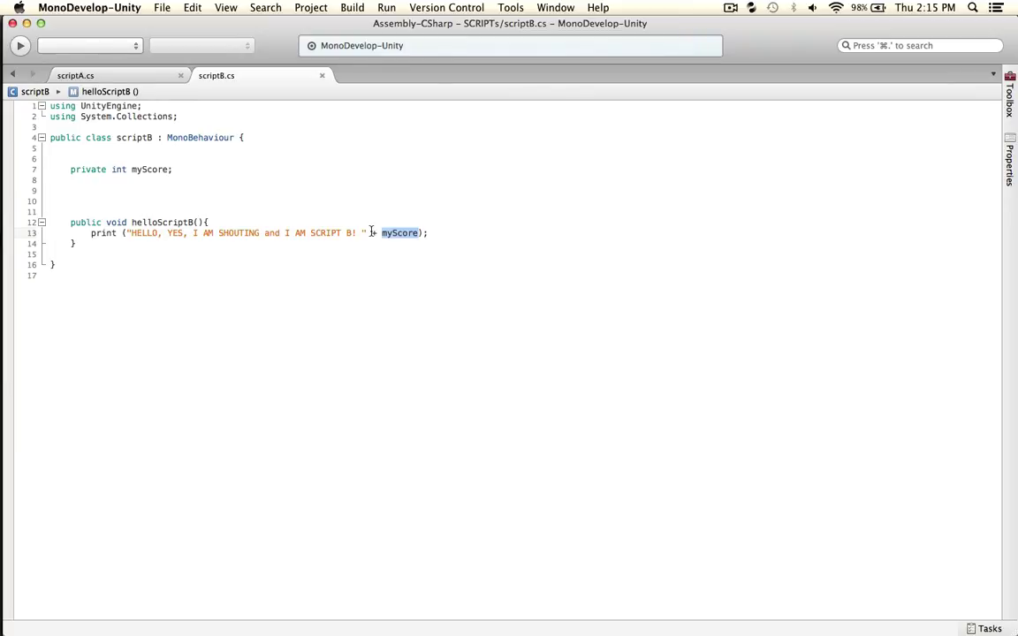
# Add an addOneToMyScore(); call to scriptA's Start method and save.
pyautogui.click(132, 75)
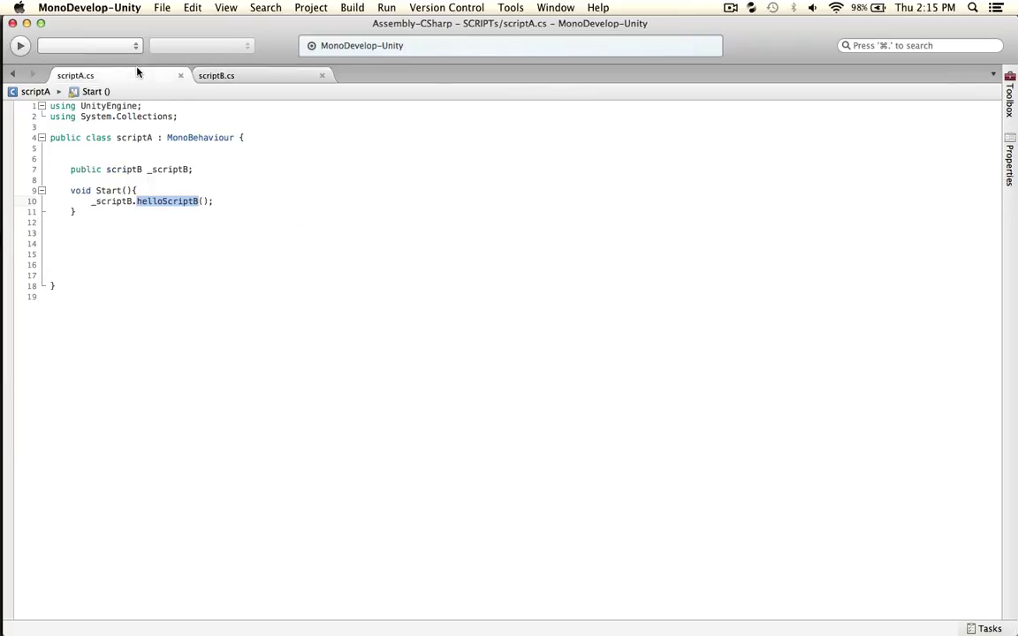
pyautogui.click(220, 203)
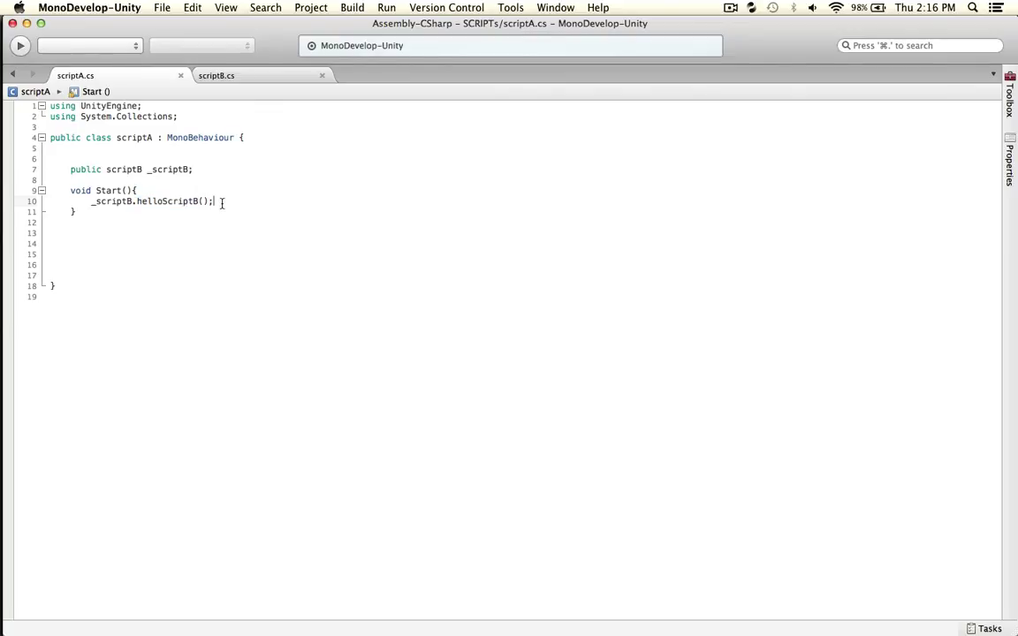
pyautogui.press('Return')
pyautogui.write('addO')
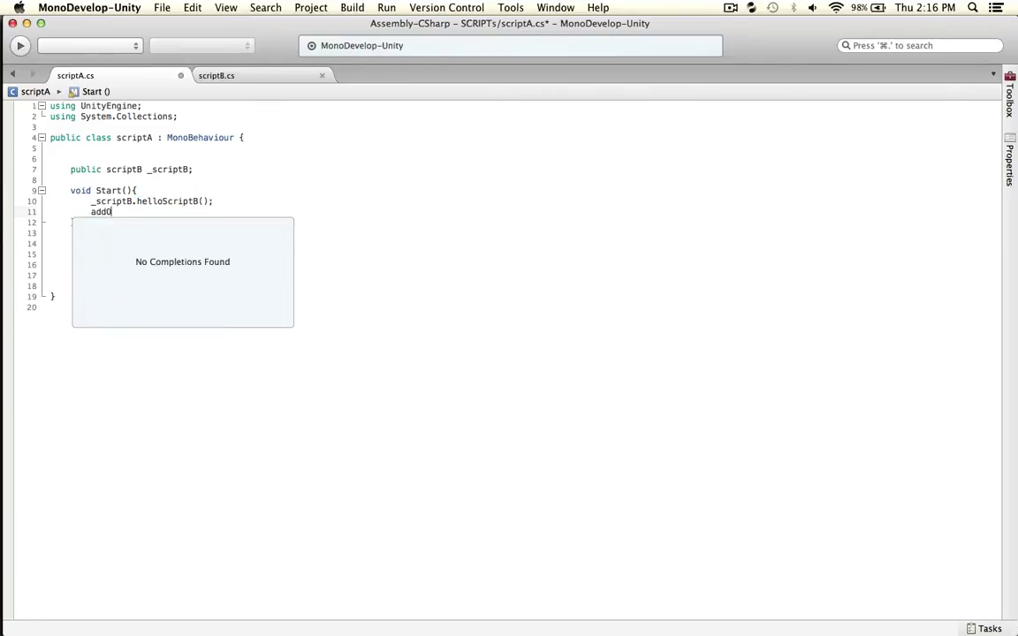
pyautogui.write('ne')
pyautogui.write('To')
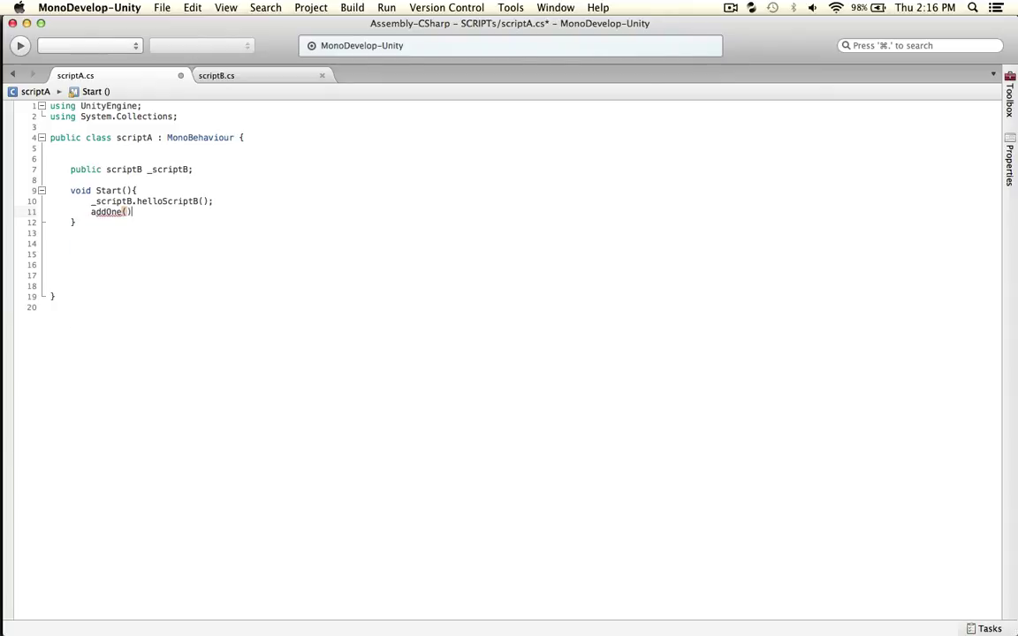
pyautogui.write('MyScore')
pyautogui.write('();')
pyautogui.press('super+s')
# Declare a void addOneToMyScore method below Start and remove its trailing semicolon.
pyautogui.press('Down')
pyautogui.press('Return')
pyautogui.press('Return')
pyautogui.press('Return')
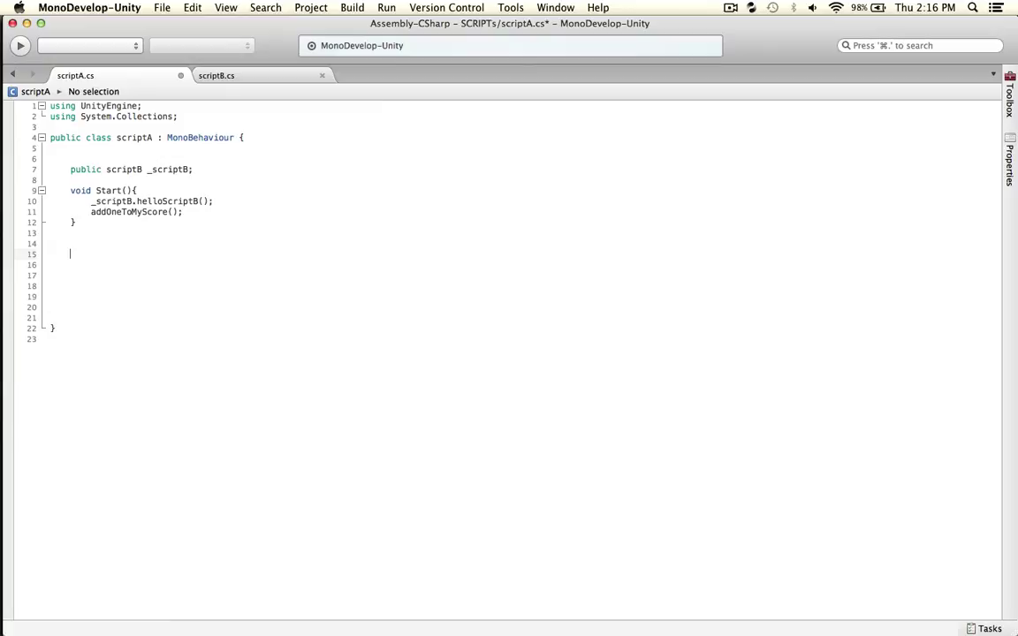
pyautogui.write('void addOne')
pyautogui.write('ToMyScore();')
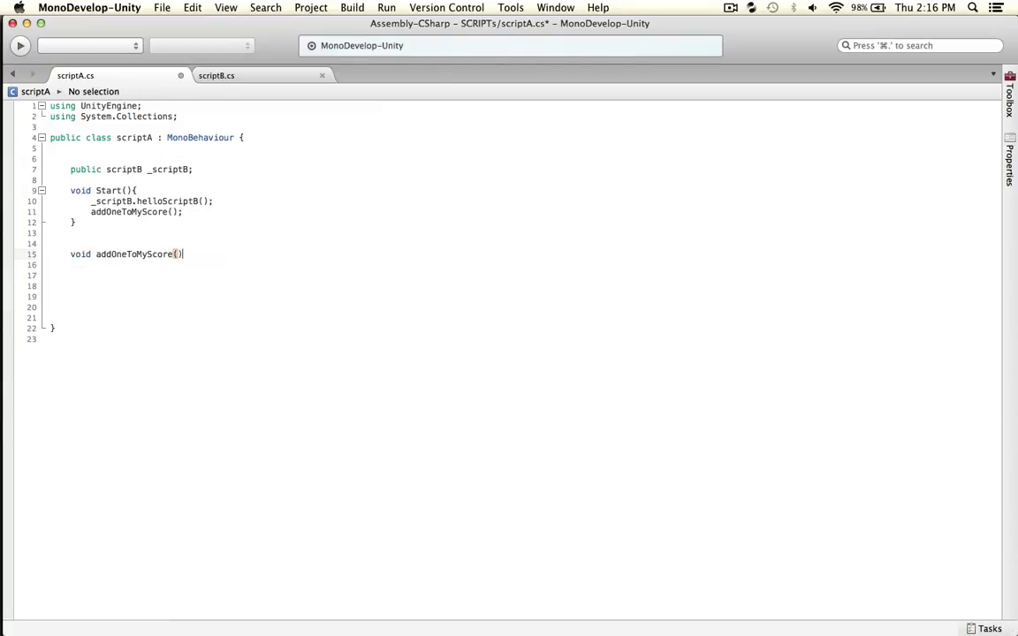
pyautogui.press('super+s')
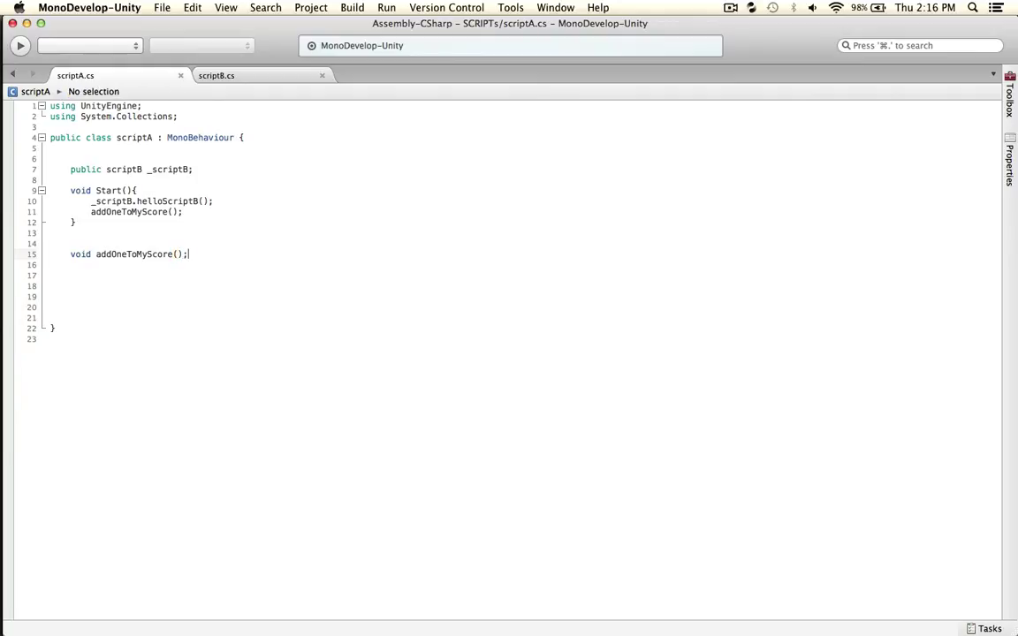
pyautogui.press('BackSpace')
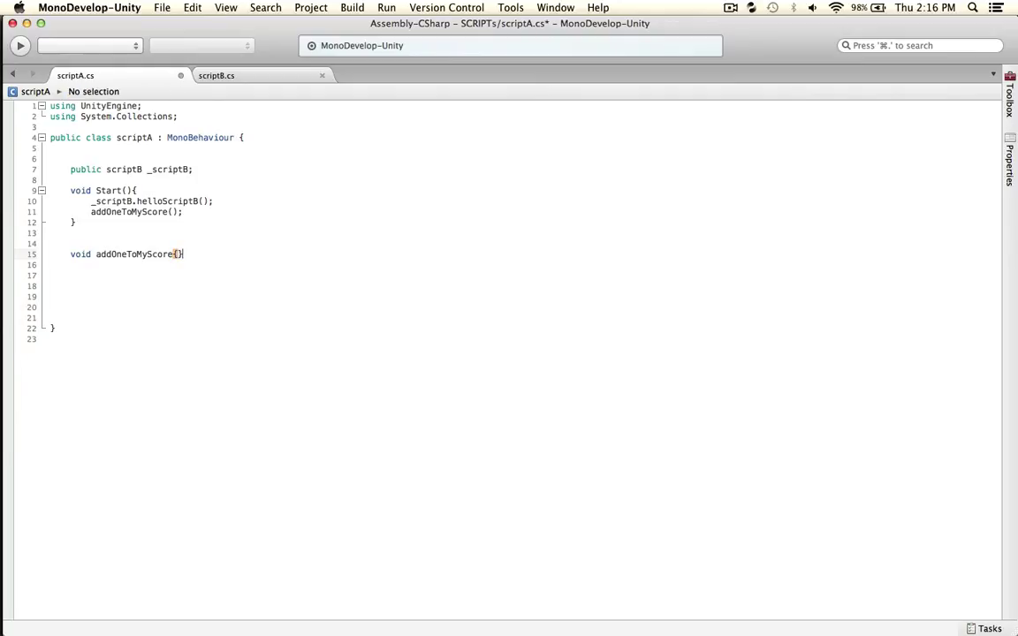
pyautogui.press('Return')
pyautogui.press('super+z')
pyautogui.press('super+z')
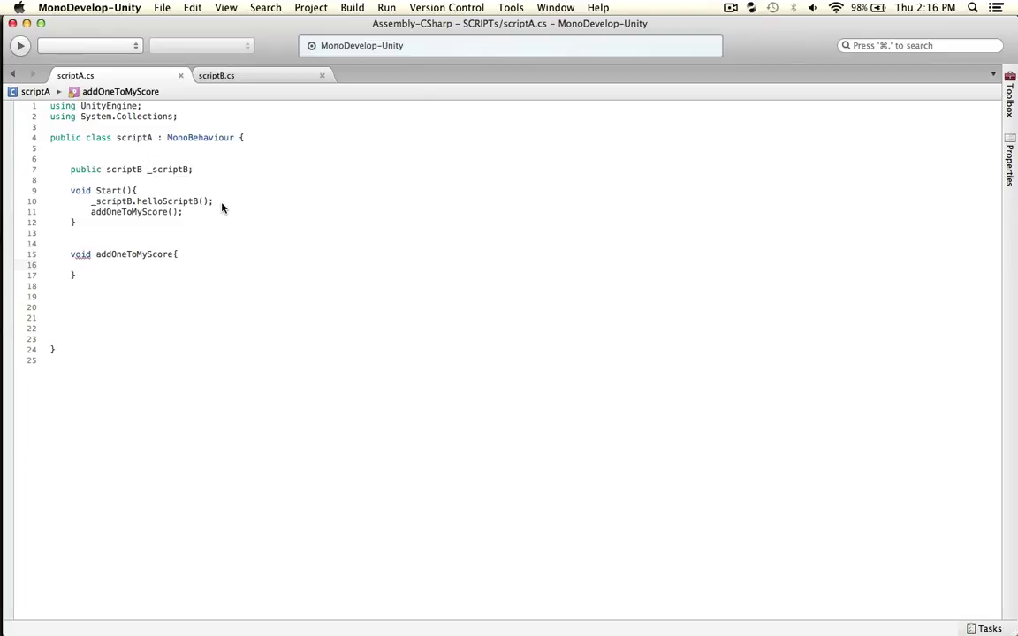
# Start the addOneToMyScore body with a _scriptB reference, using the copied field name.
pyautogui.write('_')
pyautogui.press('BackSpace')
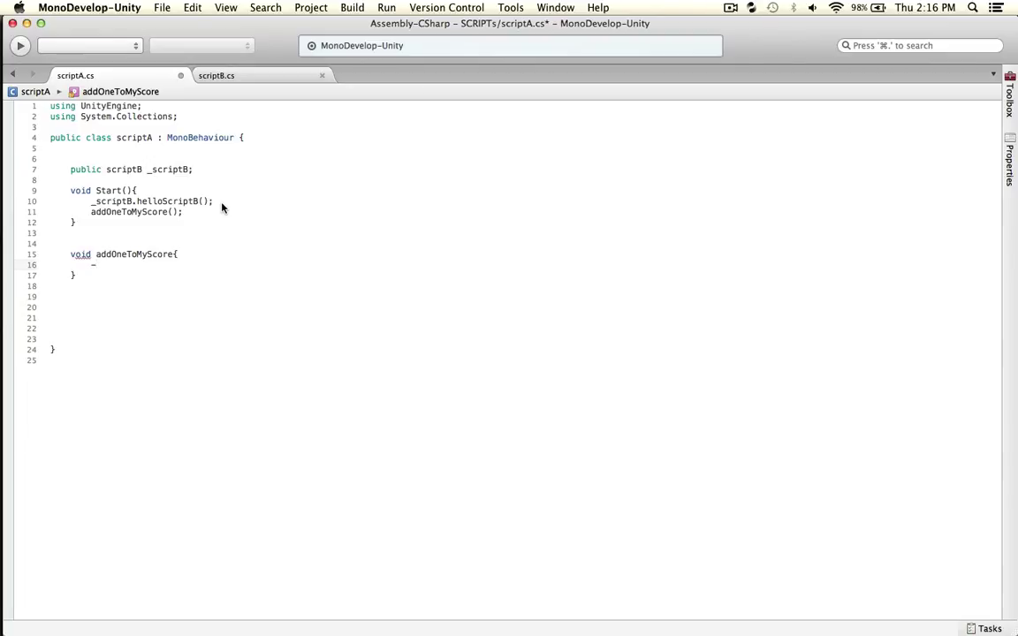
pyautogui.write('_')
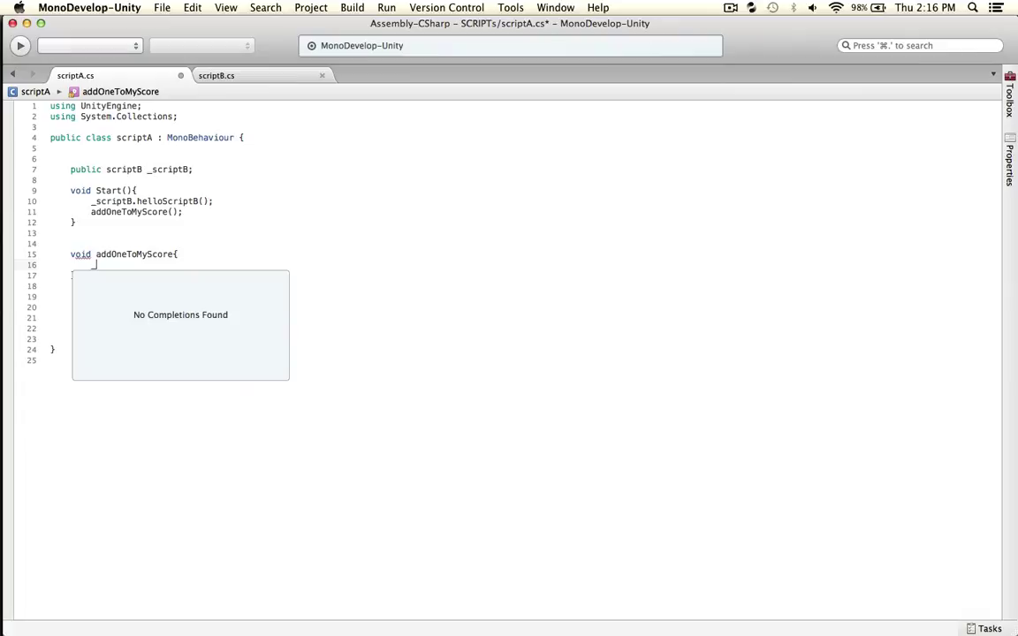
pyautogui.write('scriptB')
pyautogui.write('.')
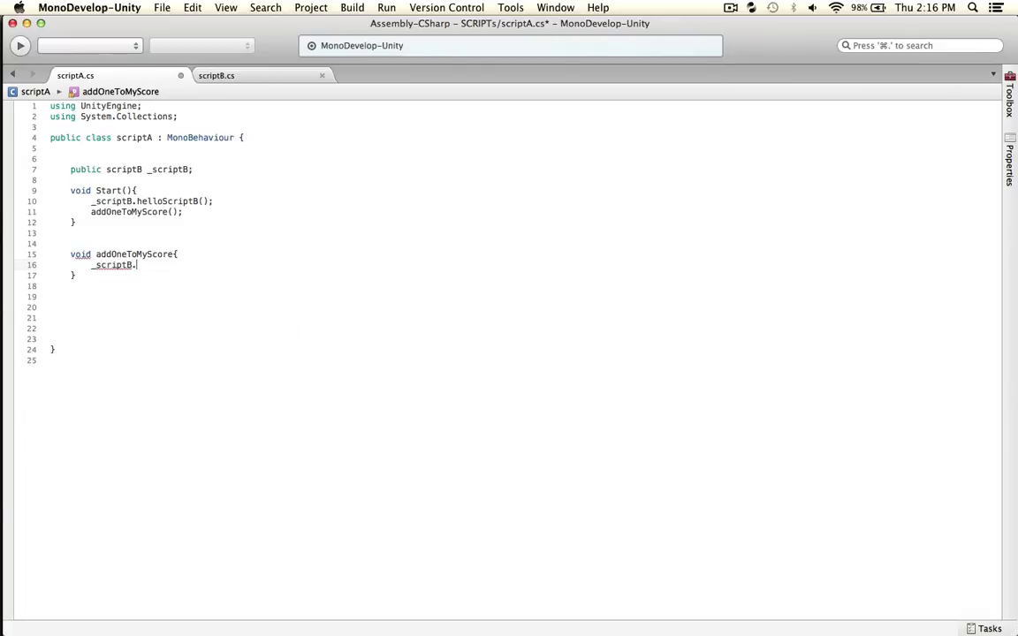
pyautogui.write('my')
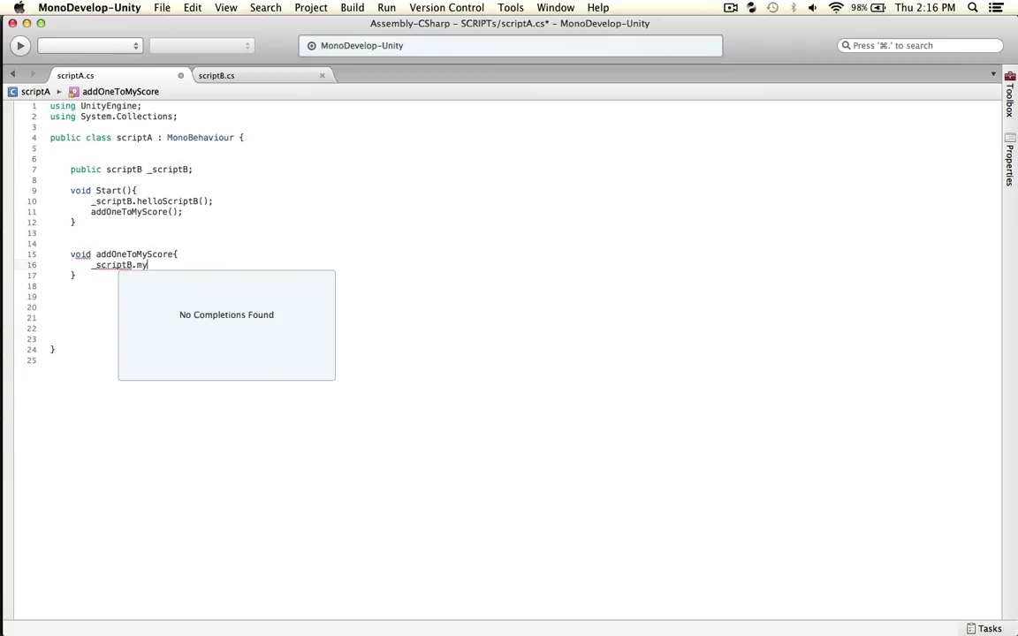
pyautogui.doubleClick(174, 169)
pyautogui.press('super+c')
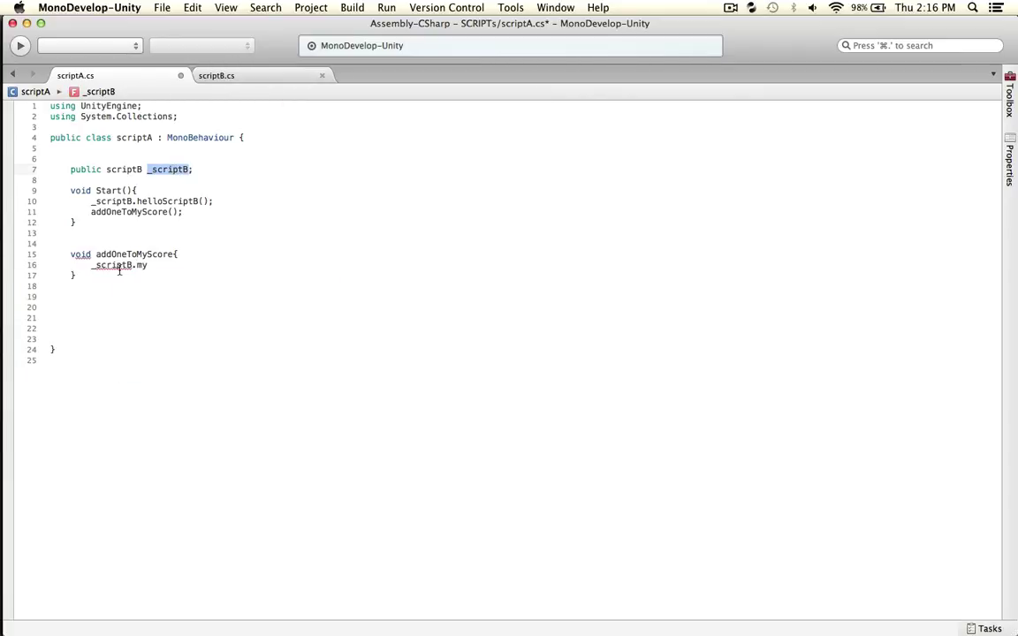
pyautogui.click(118, 265)
pyautogui.moveTo(147, 265); pyautogui.dragTo(134, 265)
pyautogui.press('BackSpace')
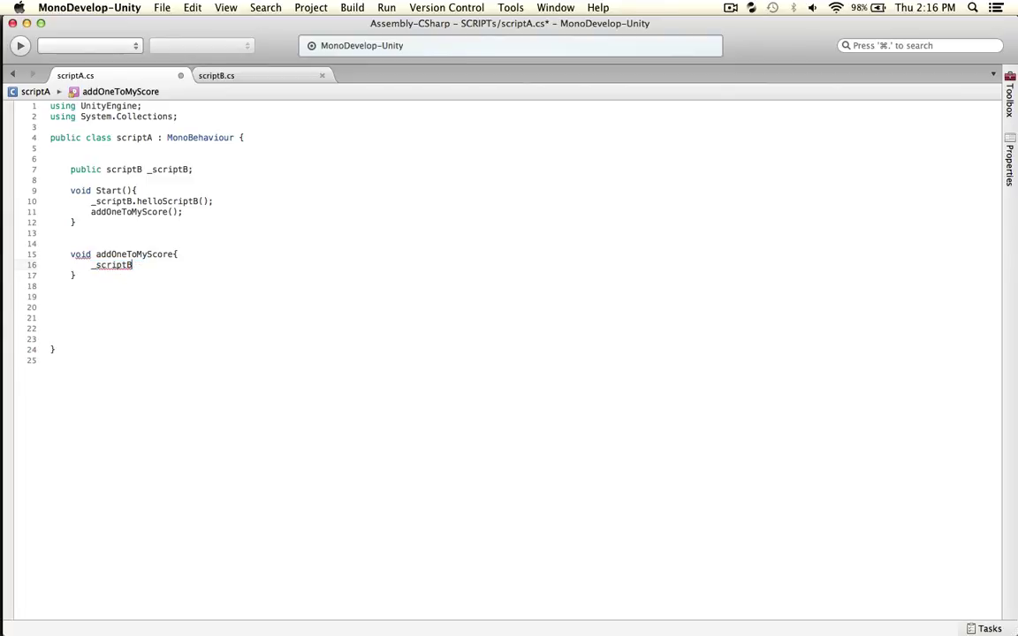
pyautogui.write('.')
pyautogui.click(288, 76)
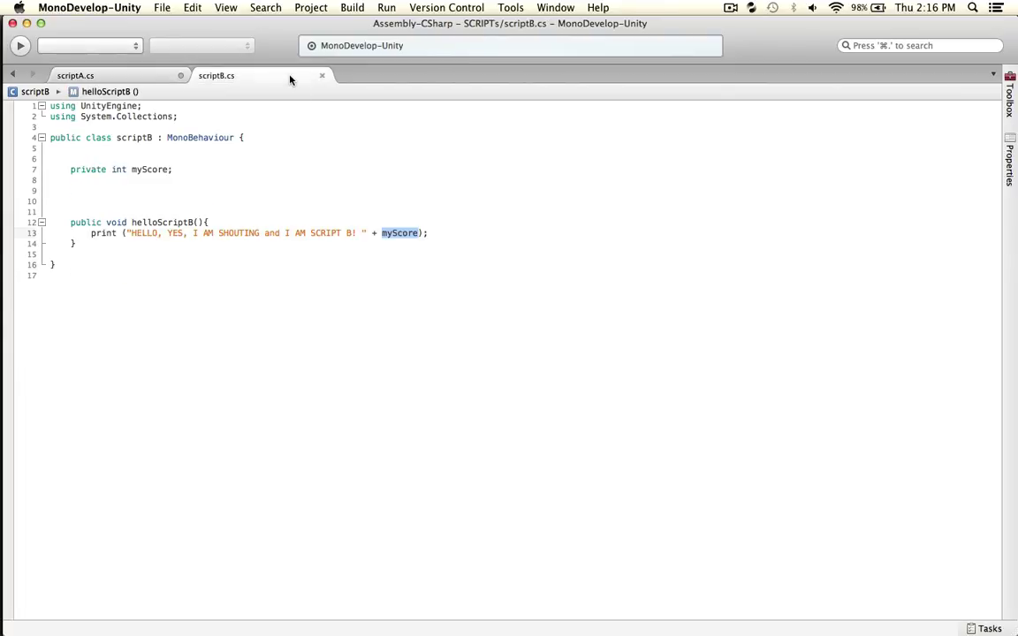
# Change scriptB's myScore from private to public and save.
pyautogui.click(91, 168)
pyautogui.doubleClick(91, 167)
pyautogui.write('pu')
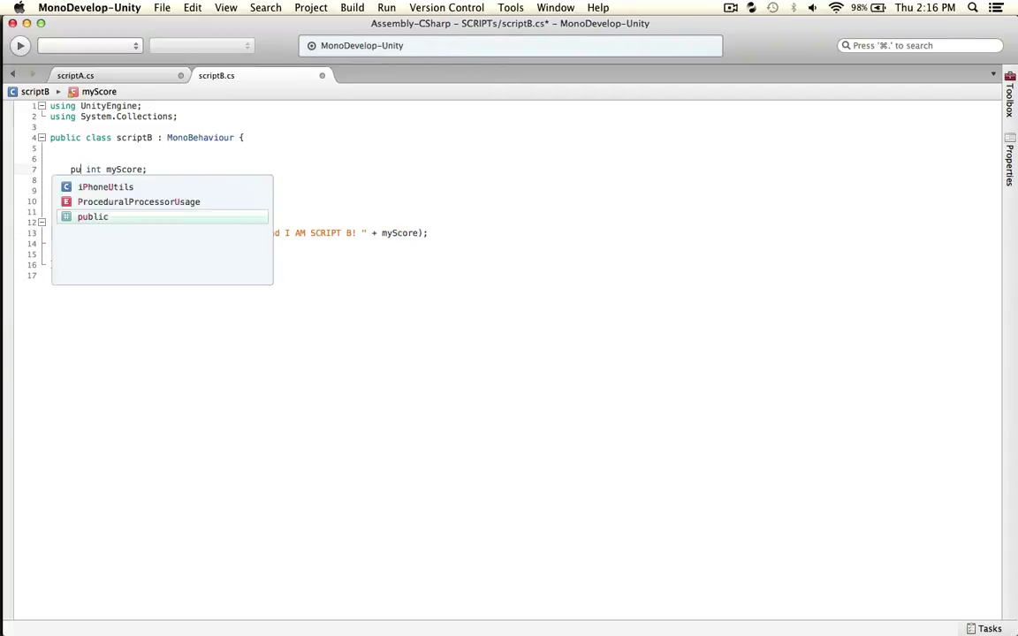
pyautogui.write('blic')
pyautogui.press('super+s')
# Complete scriptA's line 16 as _scriptB.myScore+=1 and save.
pyautogui.click(102, 75)
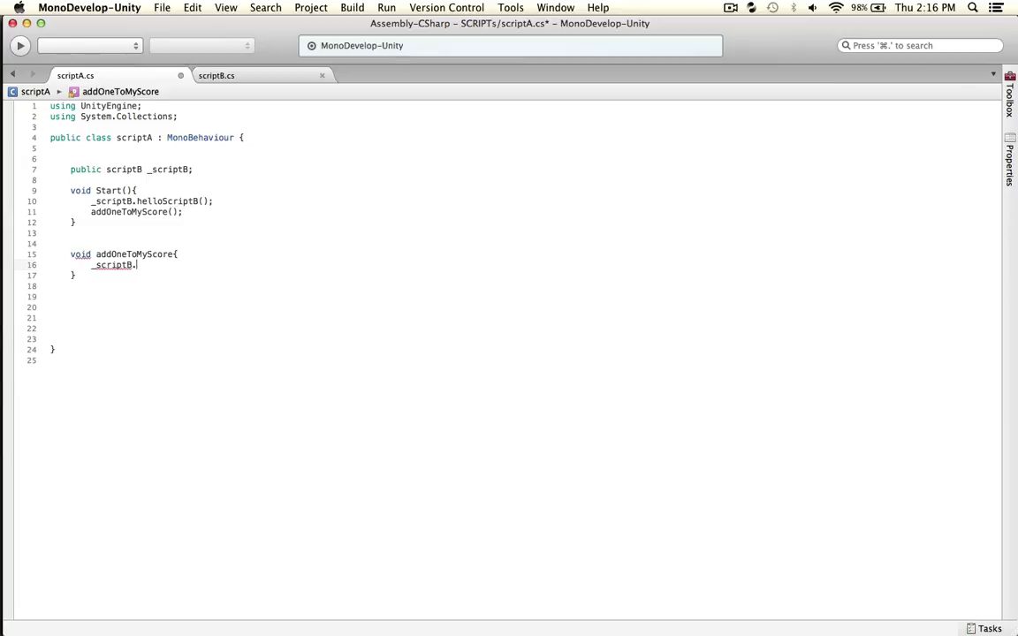
pyautogui.write('.')
pyautogui.write('myScore;')
pyautogui.press('super+s')
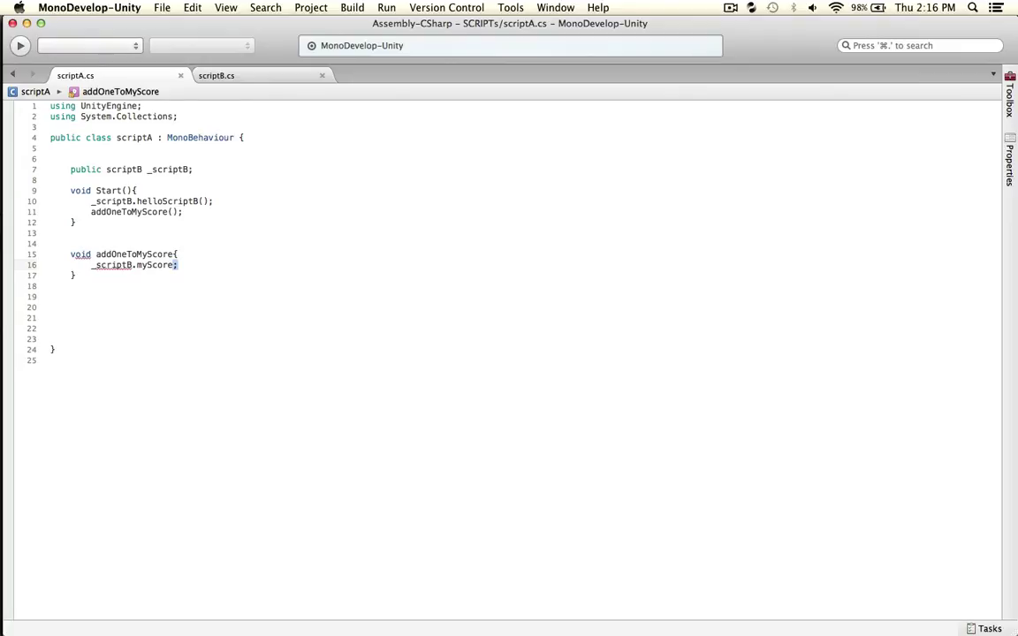
pyautogui.write('+')
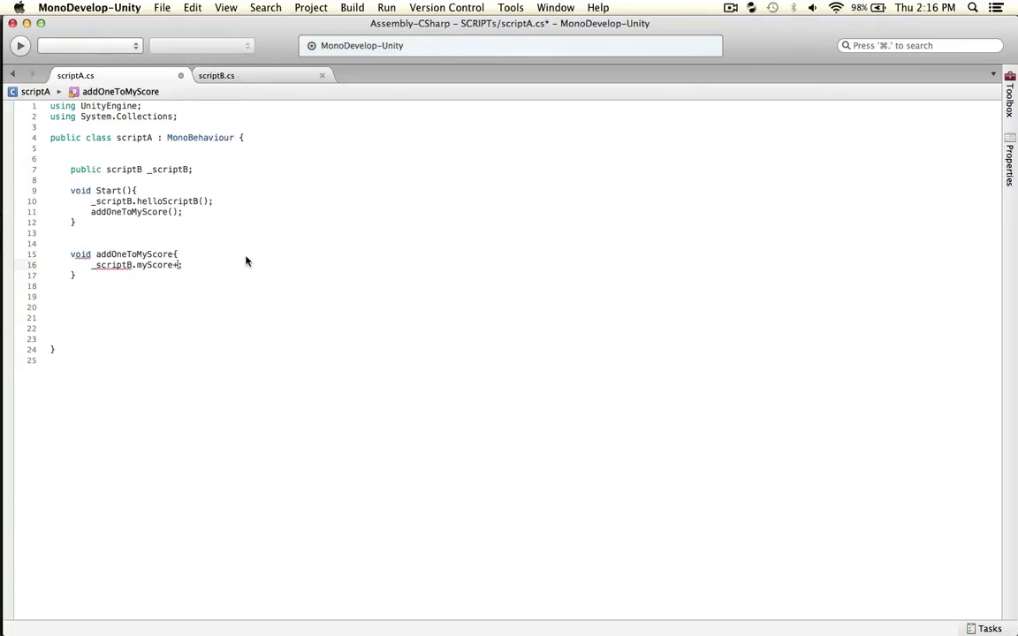
pyautogui.write('=1')
pyautogui.press('super+s')
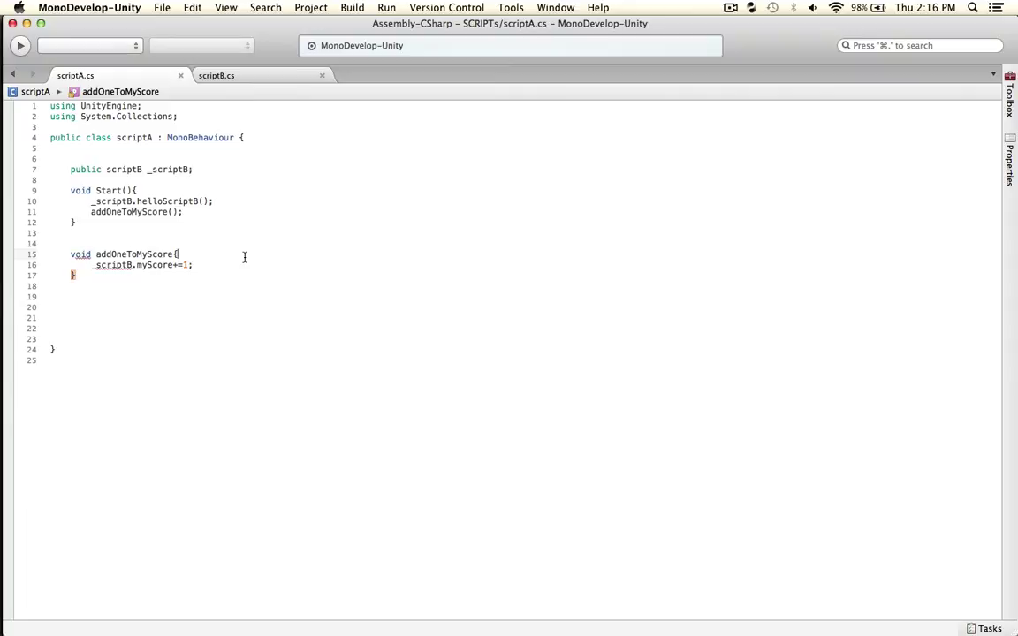
pyautogui.press('Down')
pyautogui.press('Right')
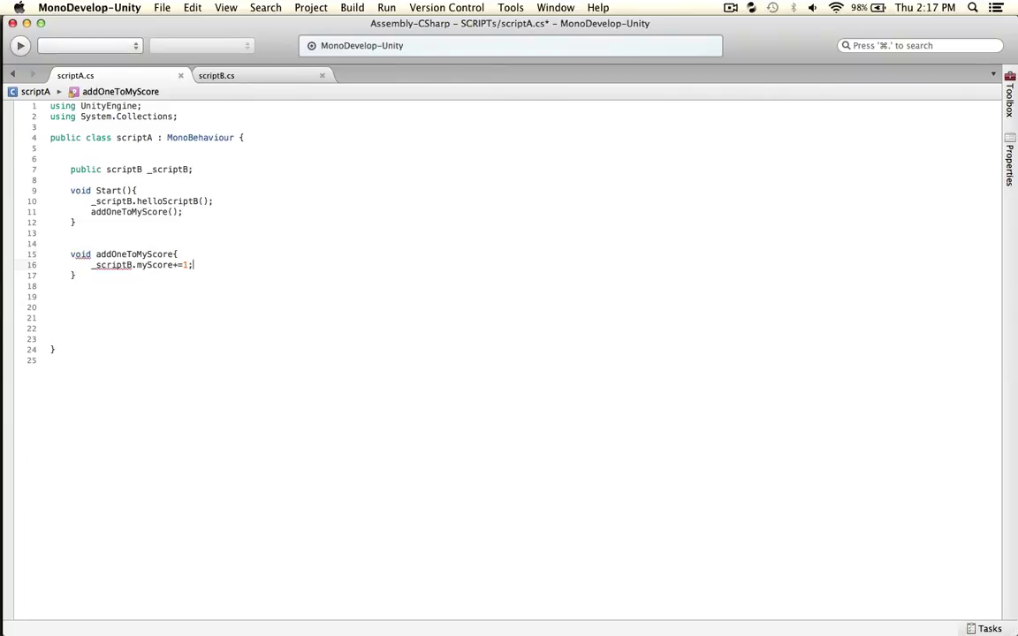
# Add a print("myScore line below the increment in addOneToMyScore and save.
pyautogui.click(246, 265)
pyautogui.press('Return')
pyautogui.write('print(')
pyautogui.write('"')
pyautogui.write('myScore')
pyautogui.press('super+s')
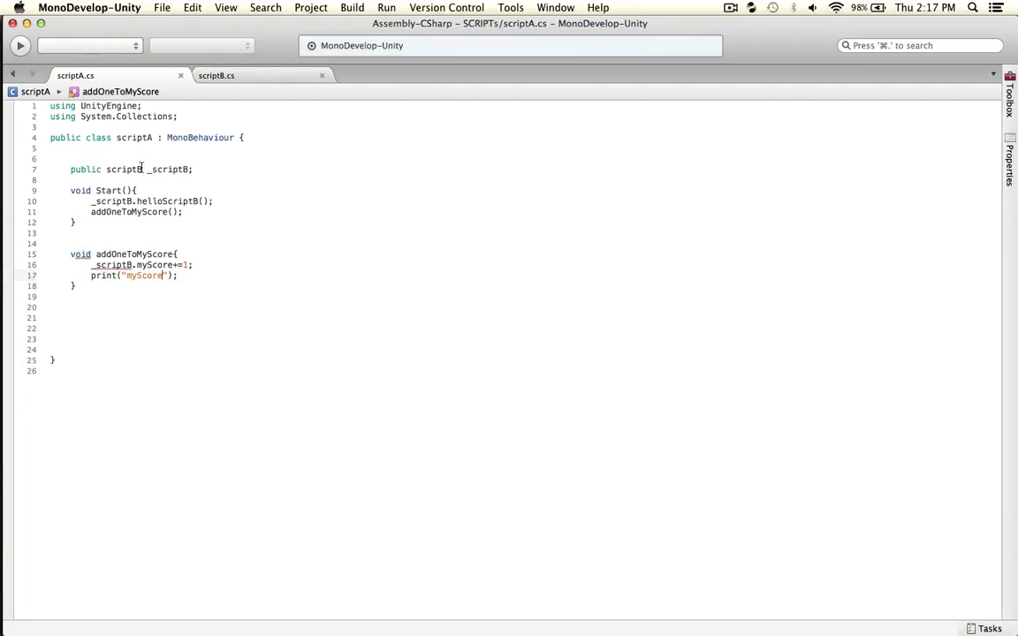
# Review scriptB and the helloScriptB and addOneToMyScore calls in scriptA's Start.
pyautogui.click(233, 77)
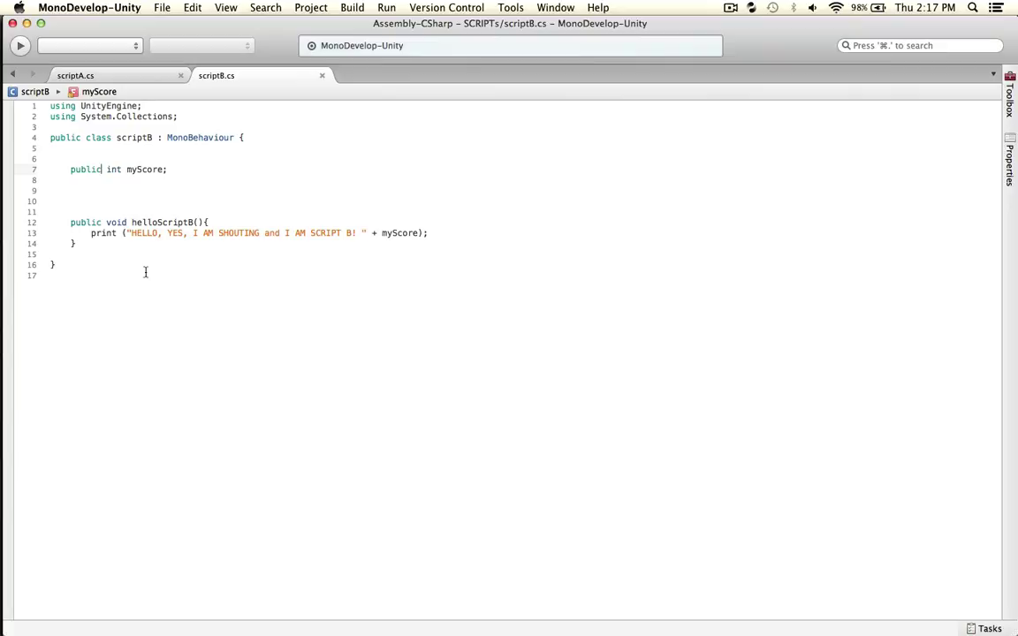
pyautogui.click(120, 75)
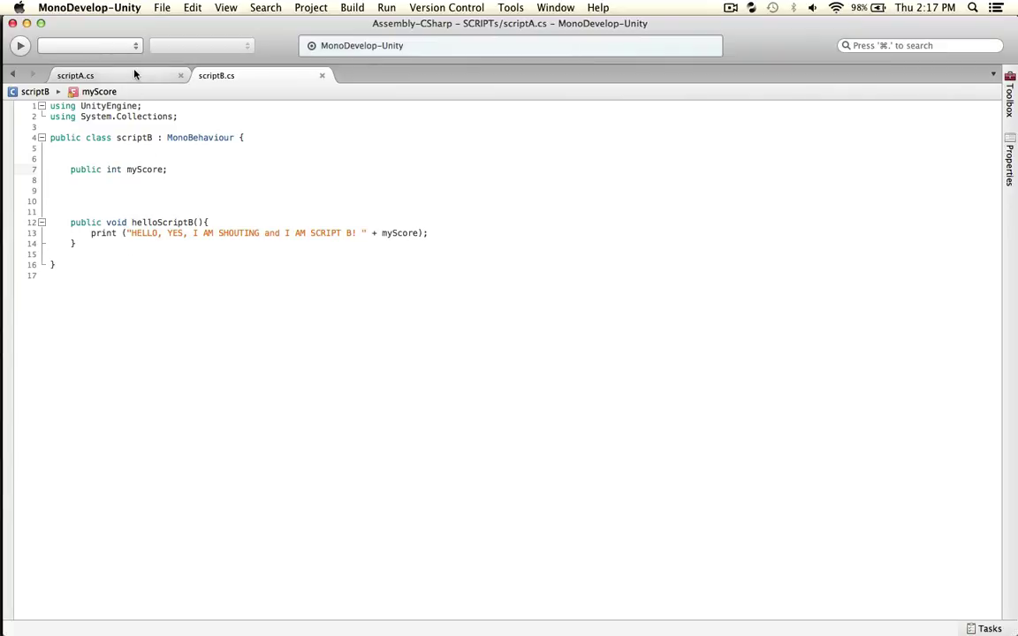
pyautogui.click(104, 191)
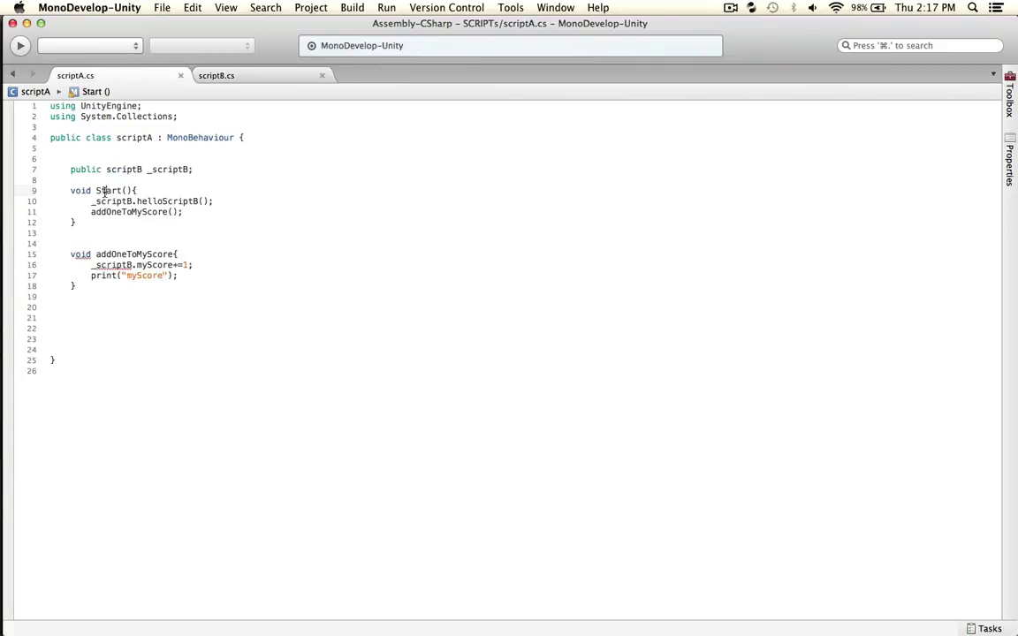
pyautogui.doubleClick(104, 191)
pyautogui.moveTo(91, 202); pyautogui.dragTo(250, 202)
pyautogui.moveTo(91, 212); pyautogui.dragTo(202, 223)
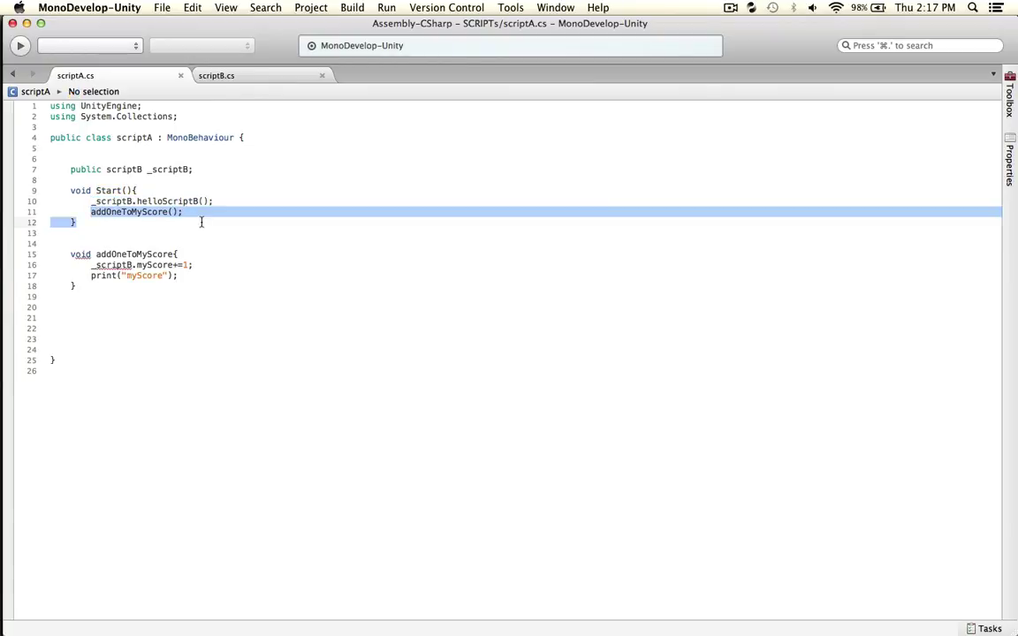
pyautogui.click(91, 255)
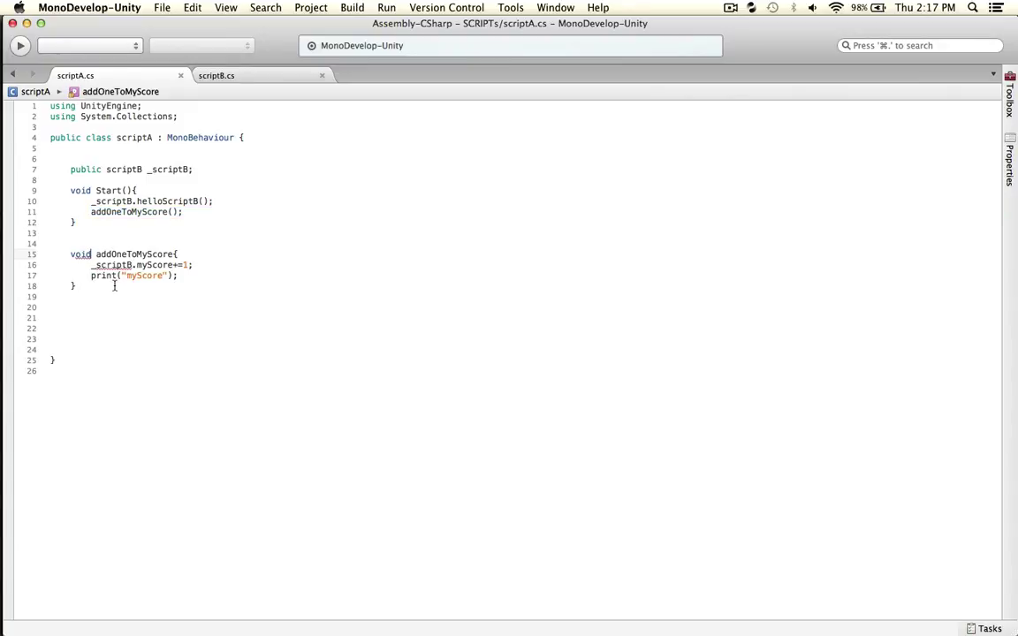
# Add the missing () to the addOneToMyScore declaration and save.
pyautogui.click(170, 251)
pyautogui.press('Right')
pyautogui.write('()')
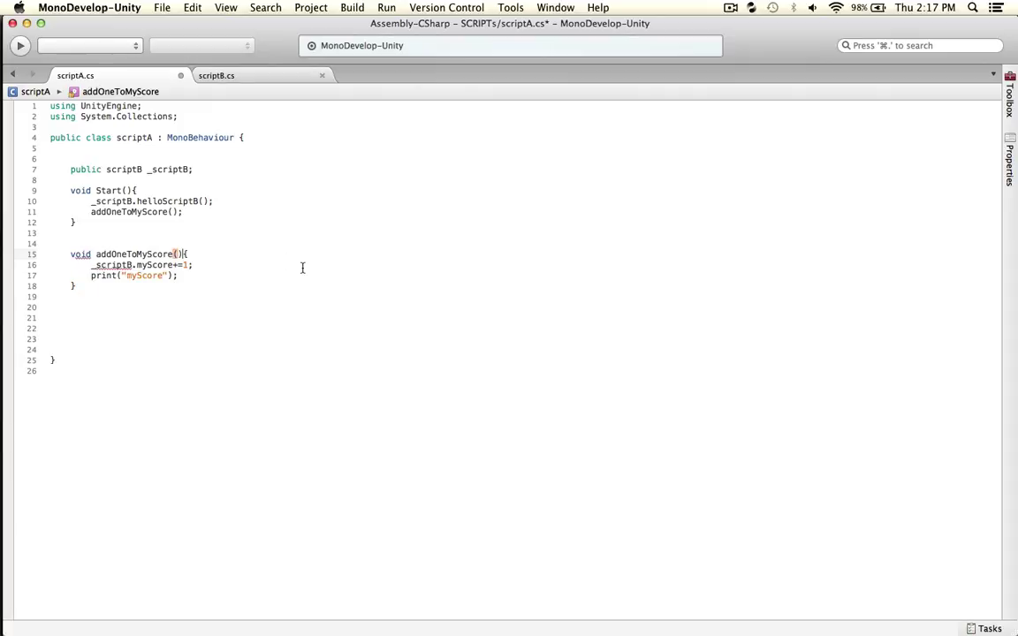
pyautogui.press('super+s')
pyautogui.press('Down')
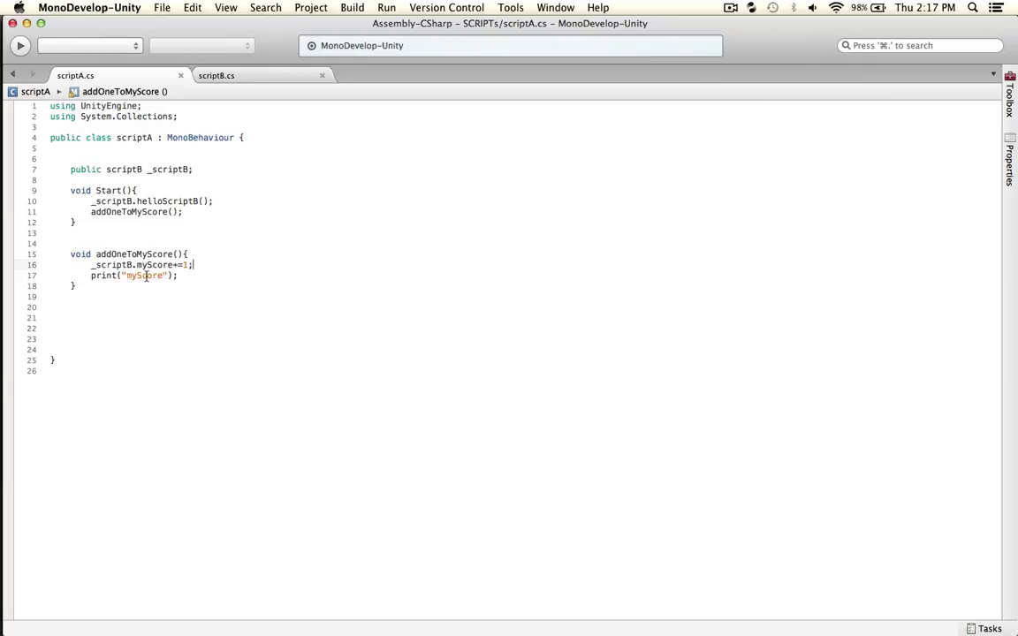
# Remove both quotes around myScore in the print call and save scriptA.
pyautogui.click(146, 276)
pyautogui.press('Delete')
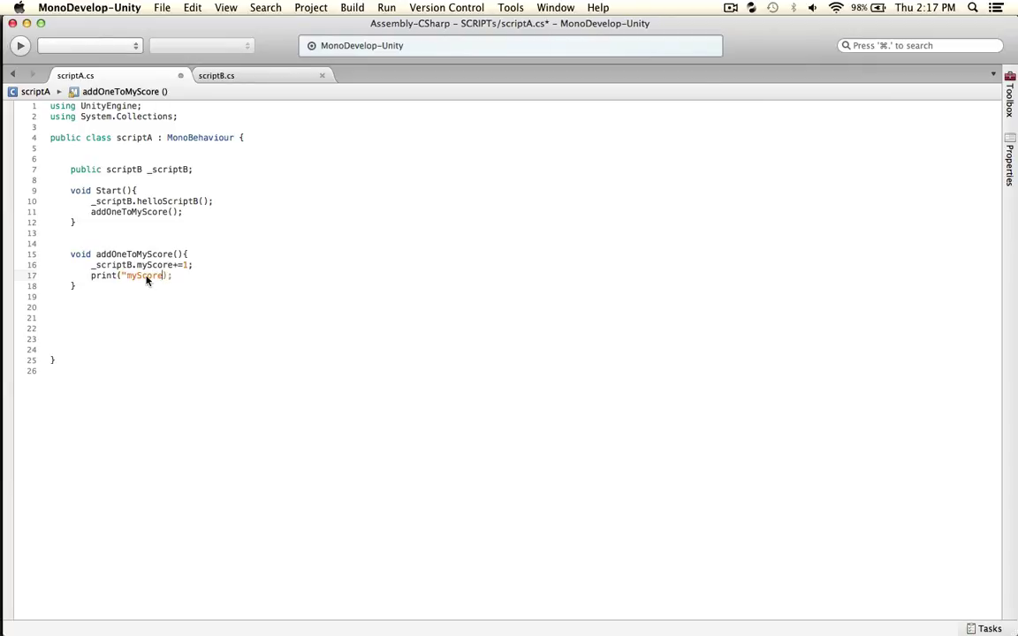
pyautogui.click(126, 276)
pyautogui.press('BackSpace')
pyautogui.press('super+s')
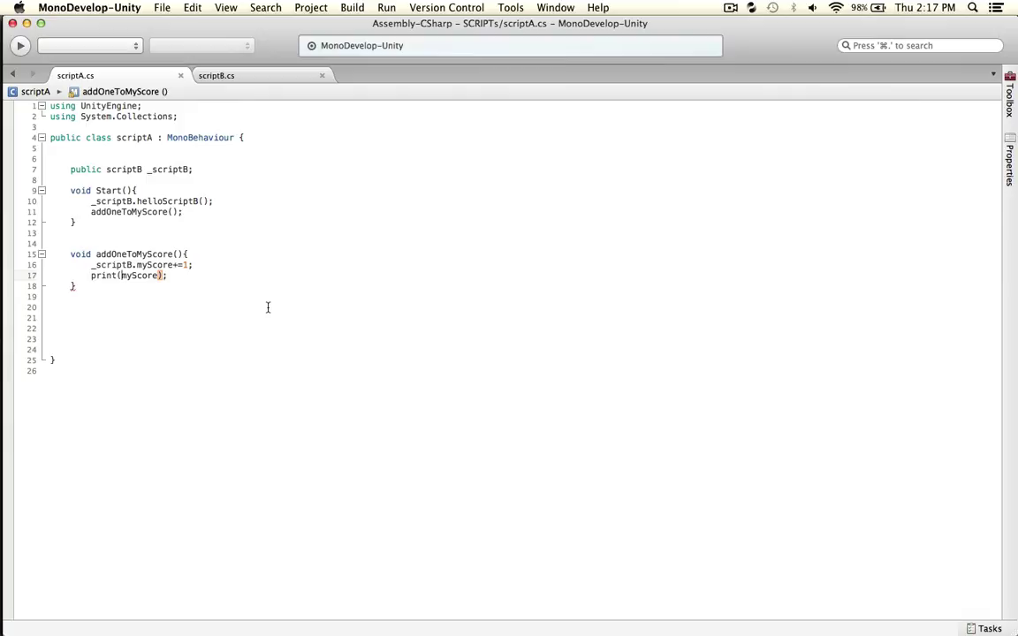
# Try playing, read the CS0103 'myScore does not exist' error, and jump to scriptA's print line.
pyautogui.press('super+Tab')
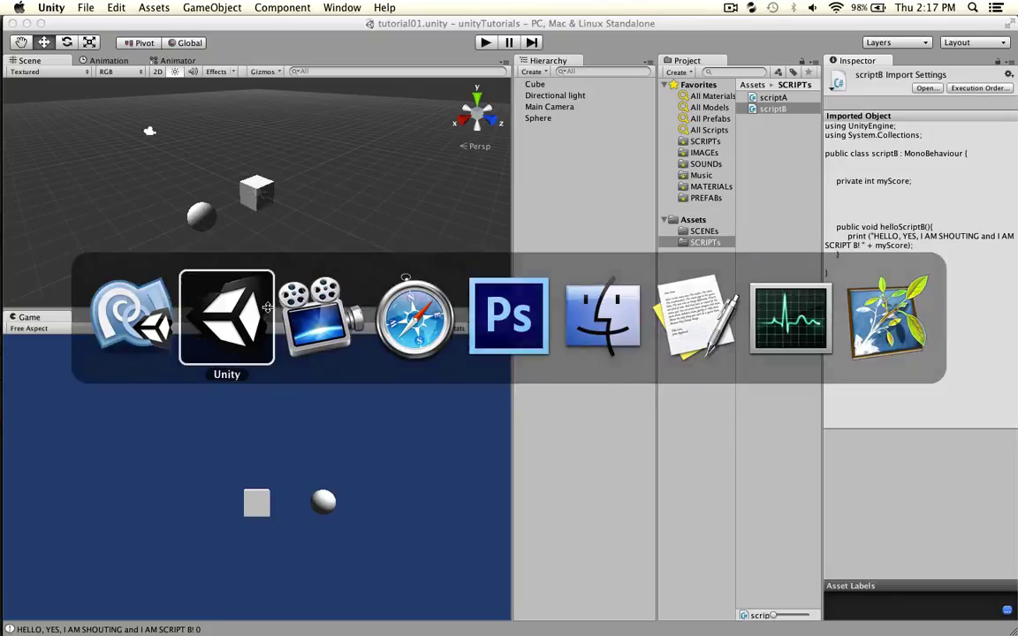
pyautogui.click(485, 42)
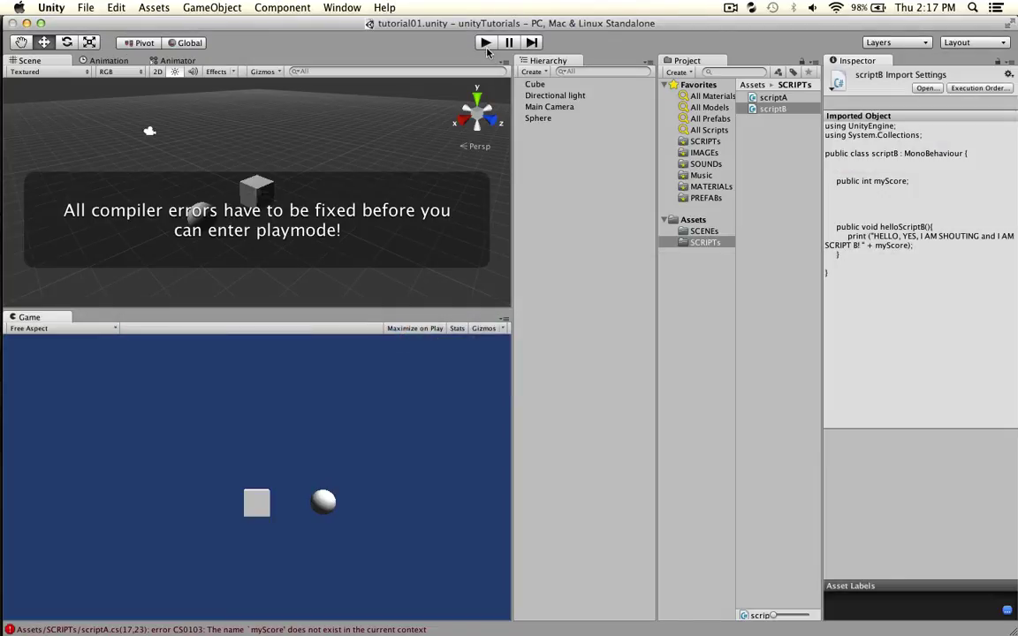
pyautogui.press('super+shift+c')
pyautogui.doubleClick(361, 127)
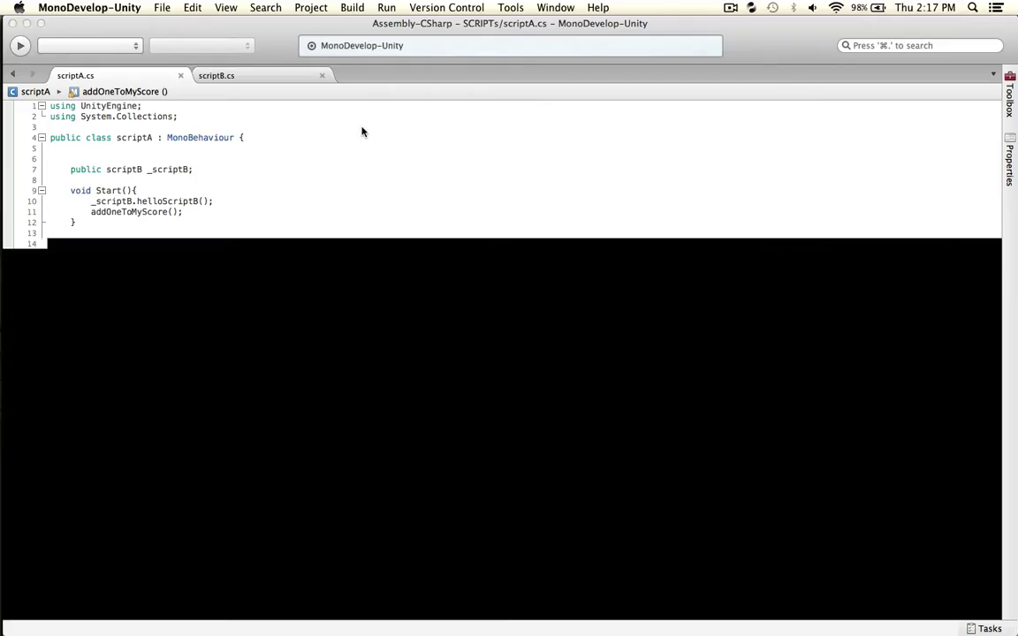
pyautogui.click(174, 279)
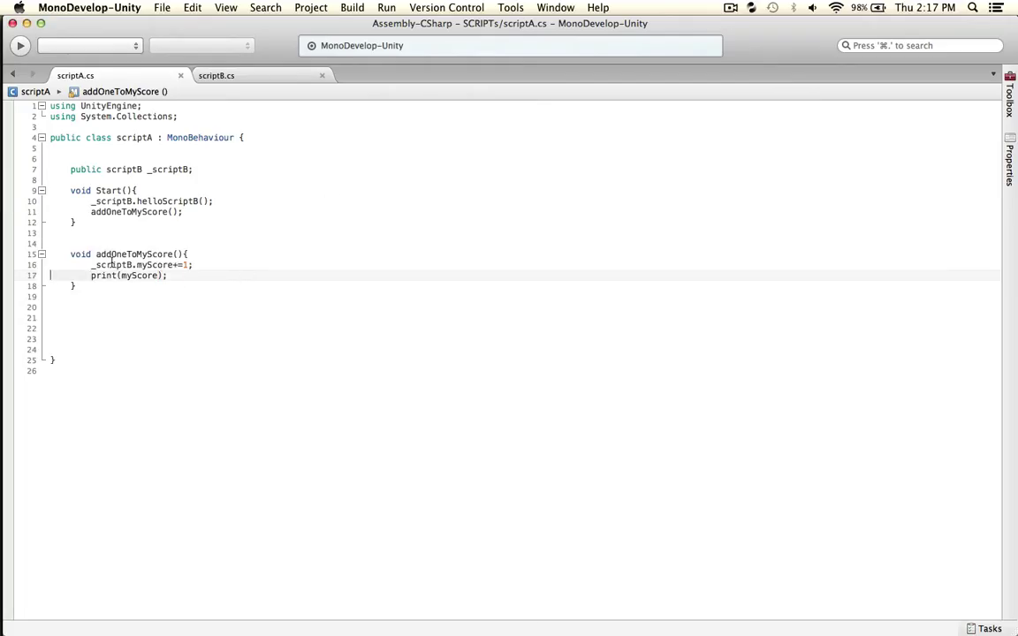
pyautogui.doubleClick(112, 264)
pyautogui.press('super+Tab')
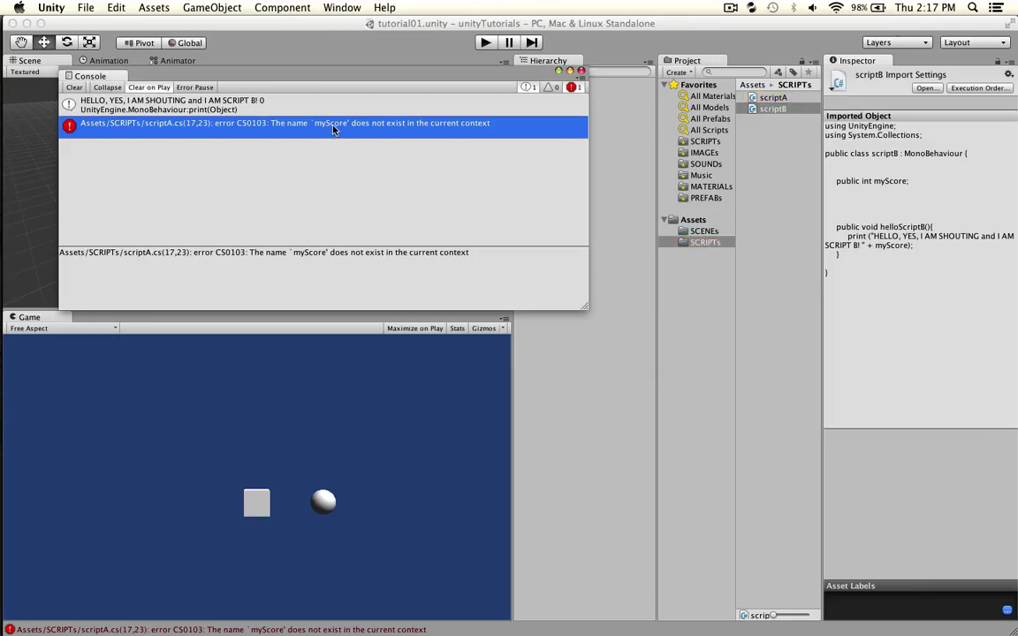
# Replace bare myScore in print() with _scriptB.myScore and save scriptA.
pyautogui.press('super+Tab')
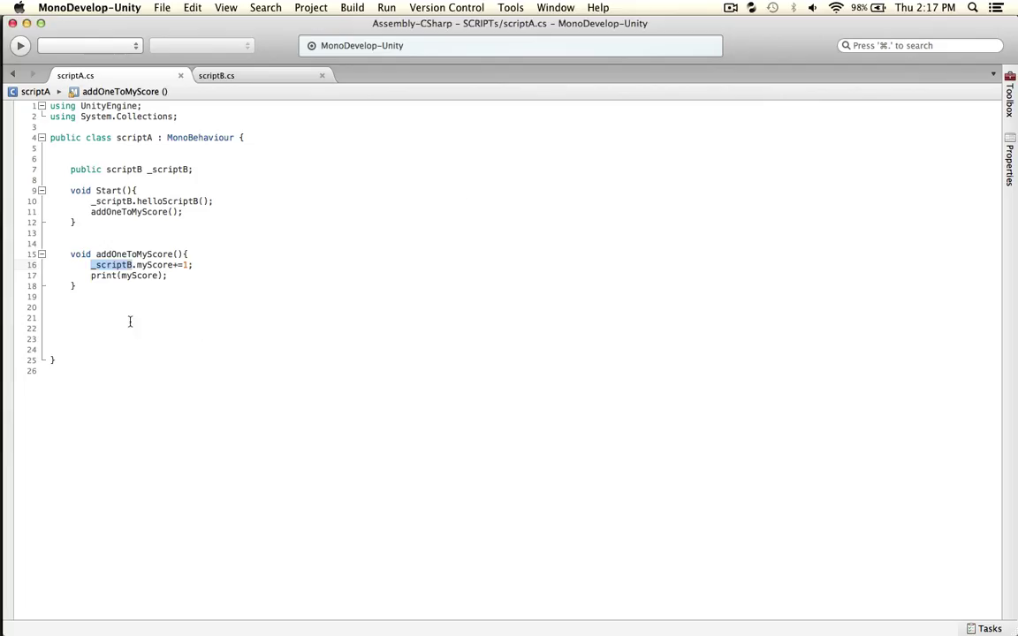
pyautogui.press('super+c')
pyautogui.doubleClick(140, 275)
pyautogui.press('super+v')
pyautogui.write('.')
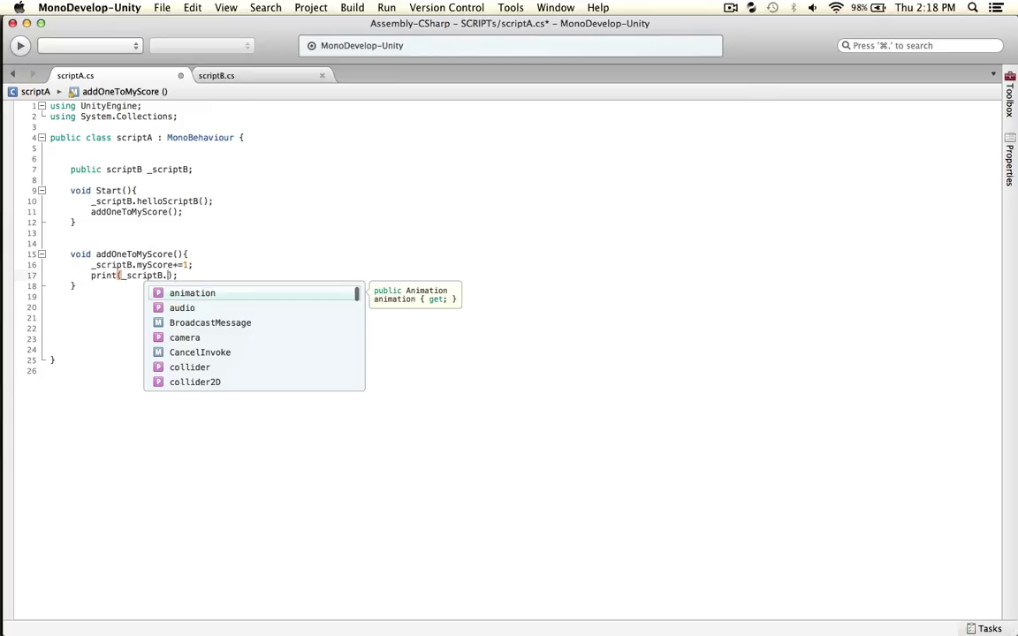
pyautogui.write('my')
pyautogui.press('Return')
pyautogui.press('super+s')
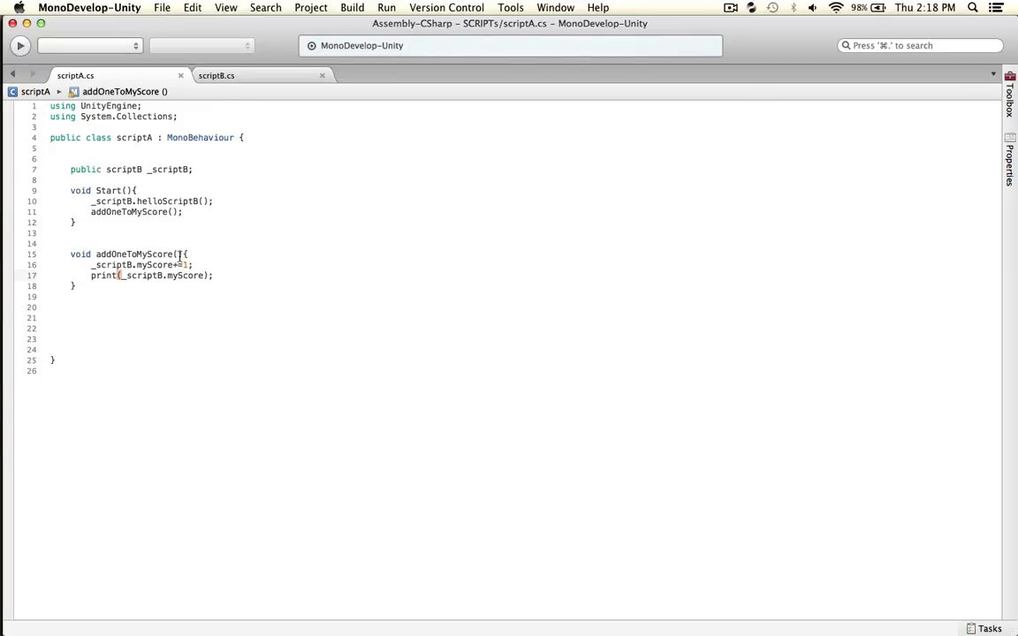
# In Unity, close the Console and play the scene to log scriptB's greeting with 0, then 1.
pyautogui.press('super+Tab')
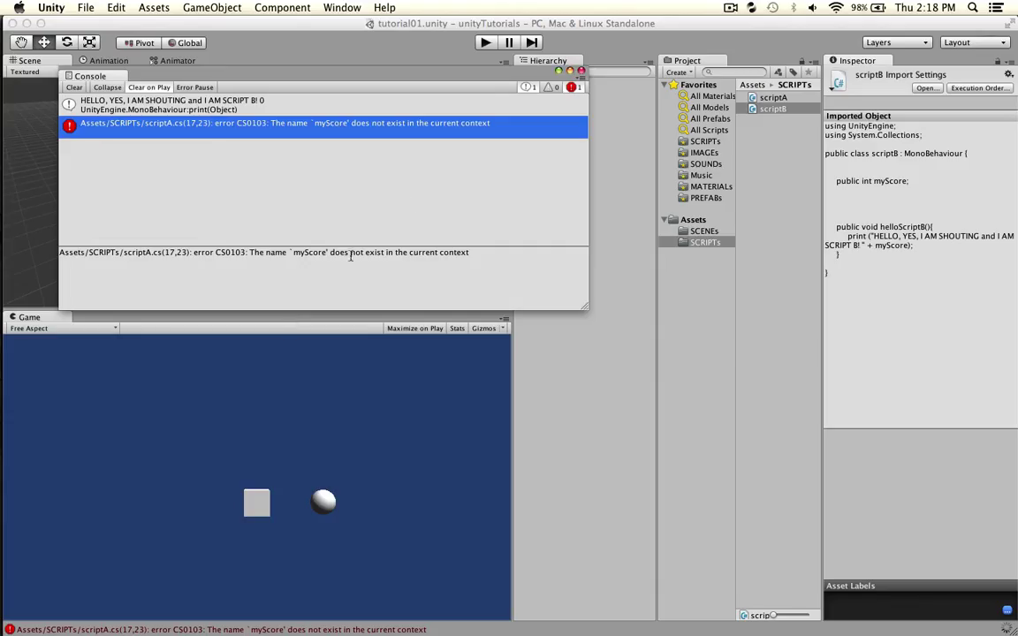
pyautogui.click(487, 42)
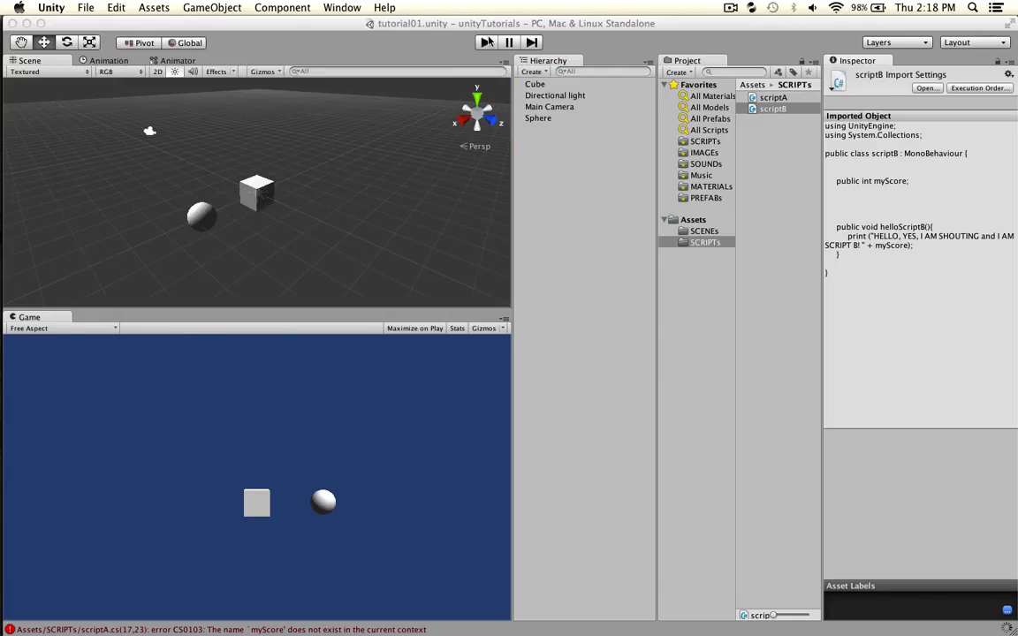
pyautogui.click(487, 43)
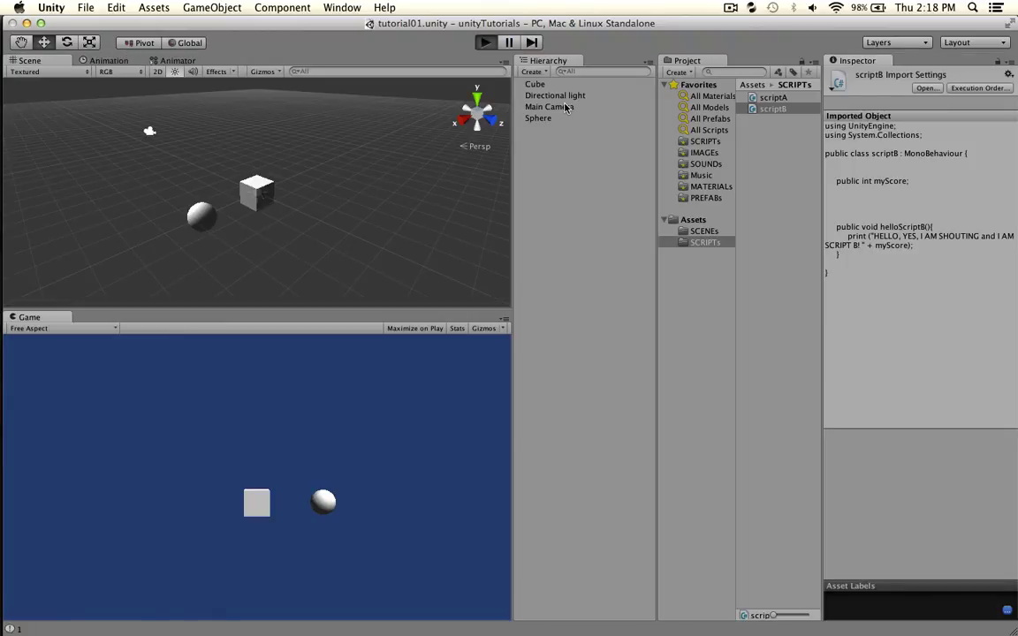
# Open the greeting log's source and select scriptA's helloScriptB call in Start.
pyautogui.hotkey('ctrl', 'p')
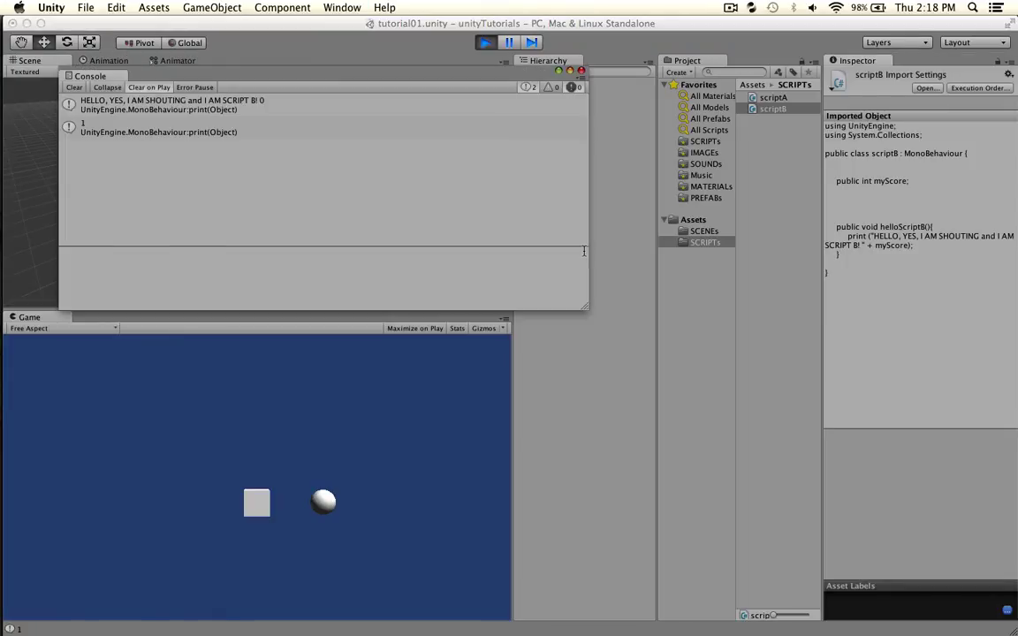
pyautogui.doubleClick(150, 104)
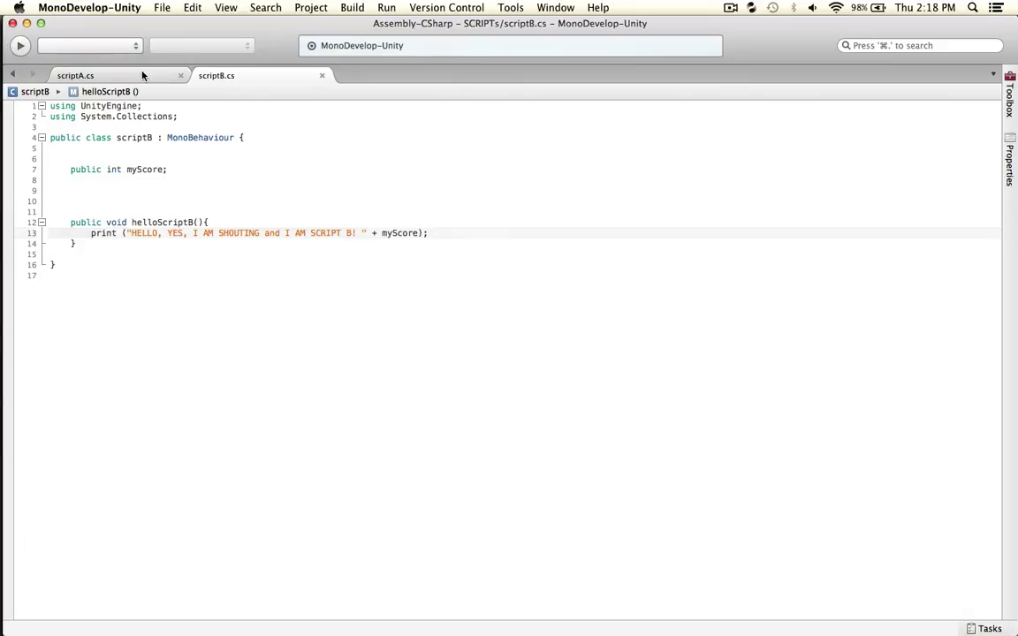
pyautogui.click(142, 75)
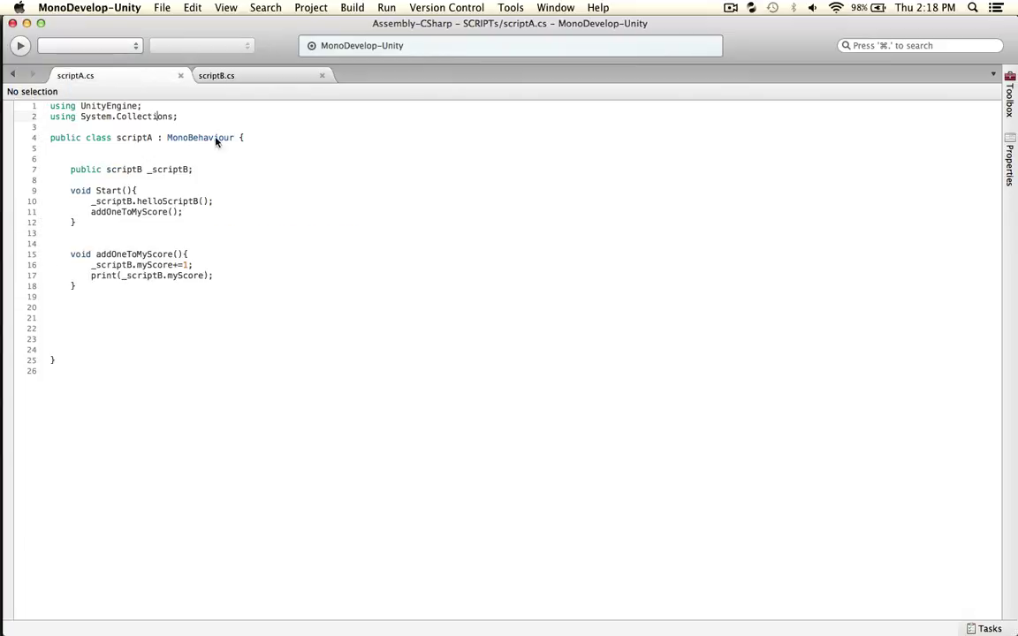
pyautogui.click(91, 201)
pyautogui.moveTo(104, 201); pyautogui.dragTo(217, 201)
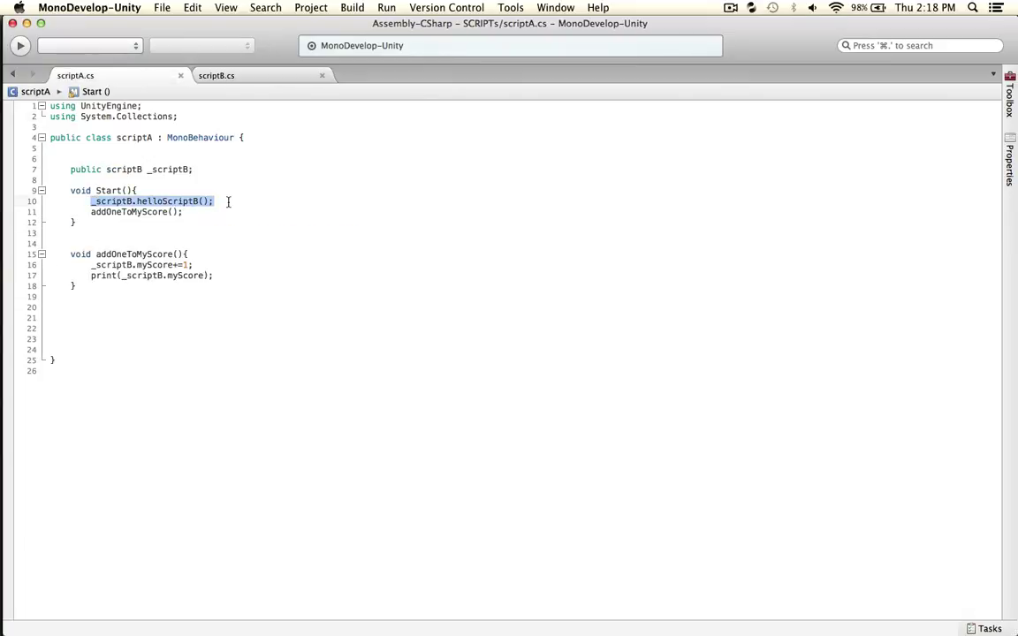
# In scriptB, select the helloScriptB method declaration and its print line.
pyautogui.click(235, 76)
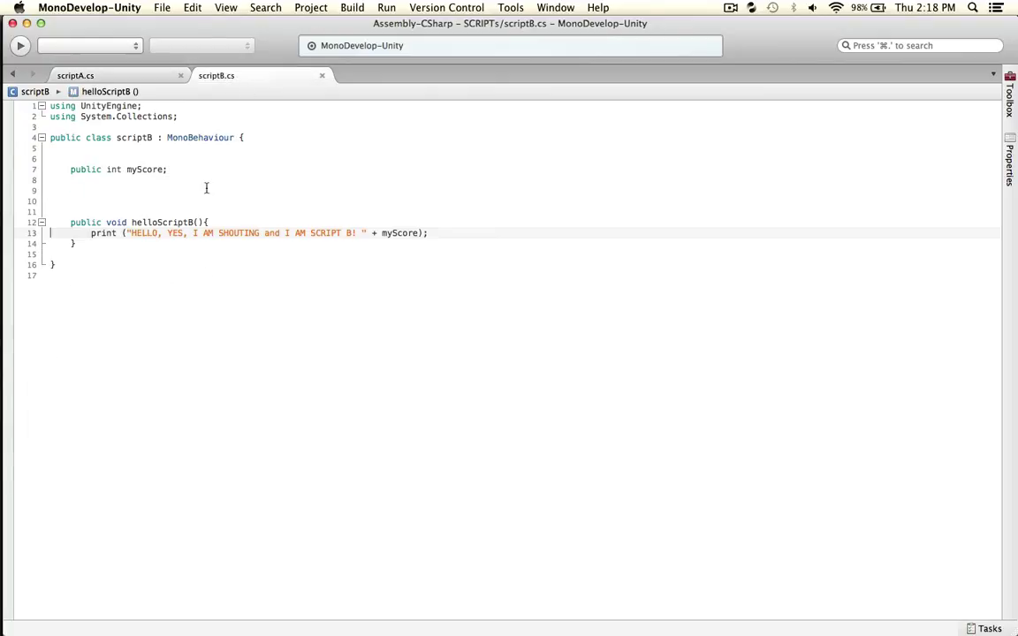
pyautogui.moveTo(132, 221); pyautogui.dragTo(259, 220)
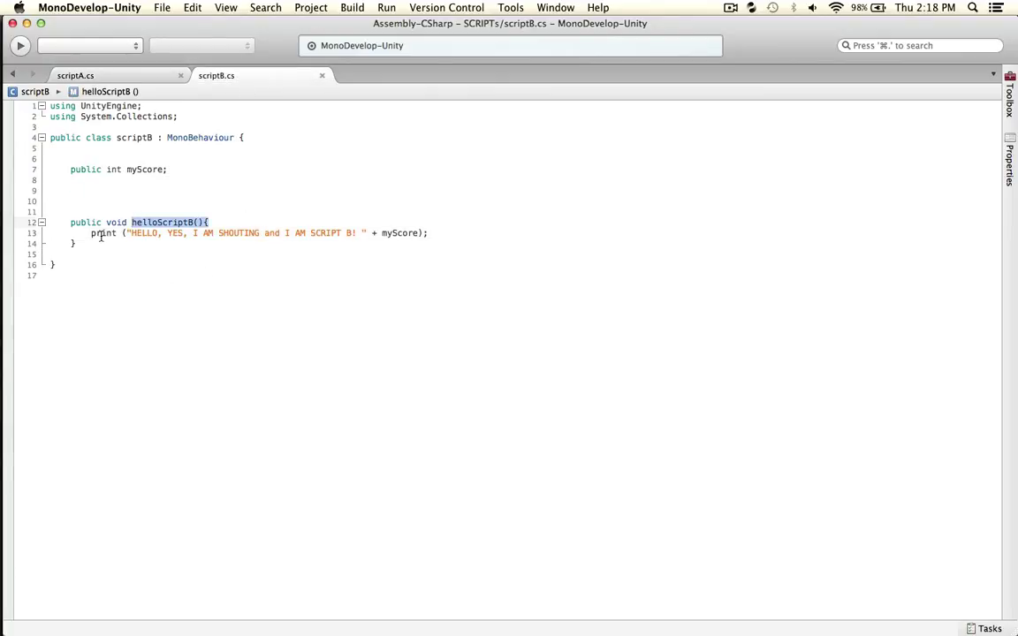
pyautogui.moveTo(90, 233); pyautogui.dragTo(509, 221)
pyautogui.press('super+Tab')
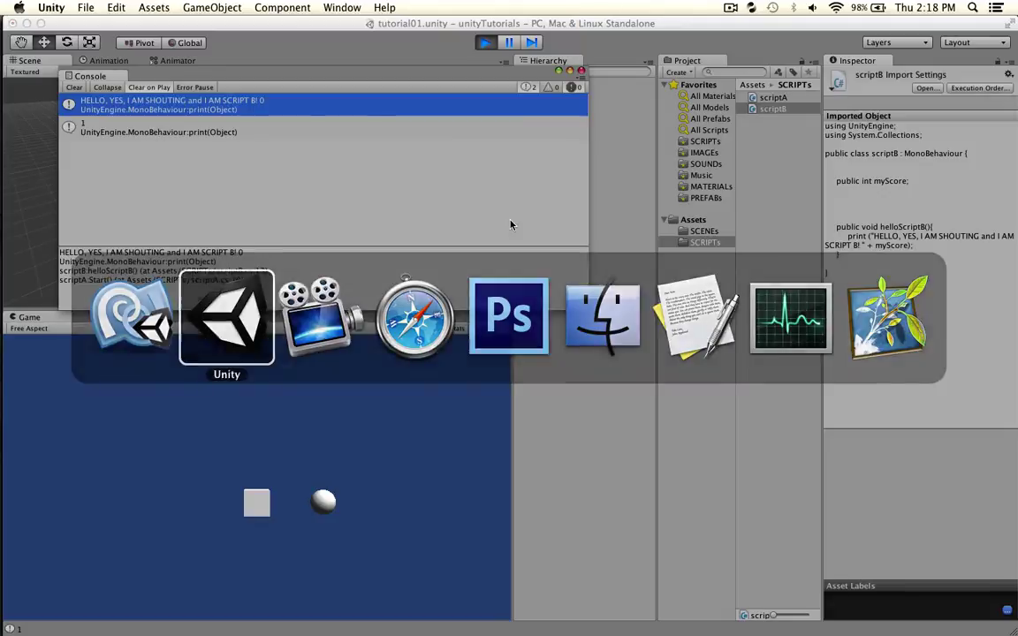
pyautogui.press('super+Tab')
pyautogui.press('super+Tab')
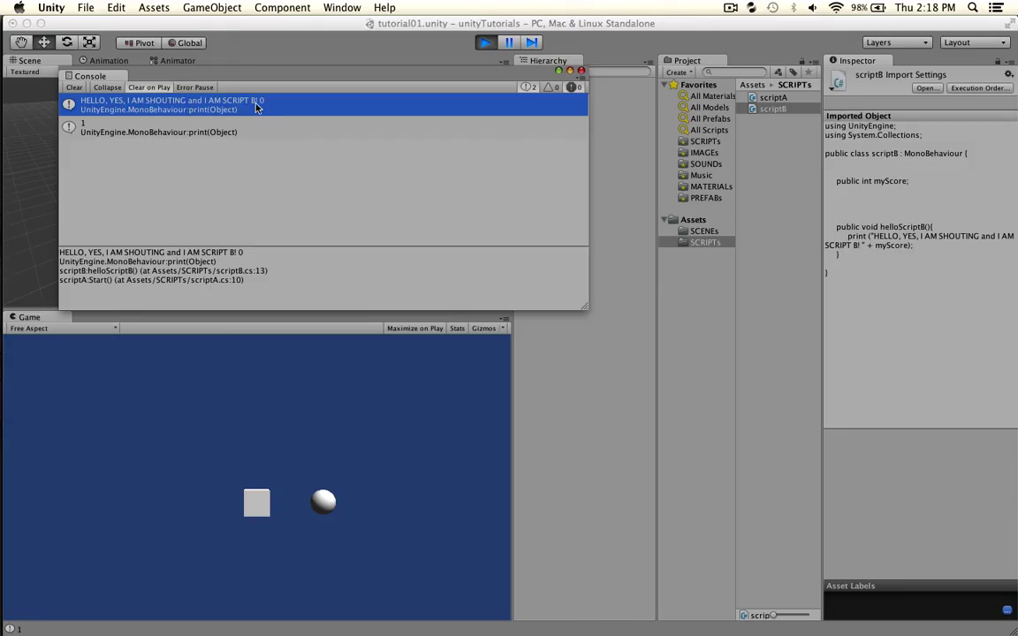
pyautogui.doubleClick(260, 105)
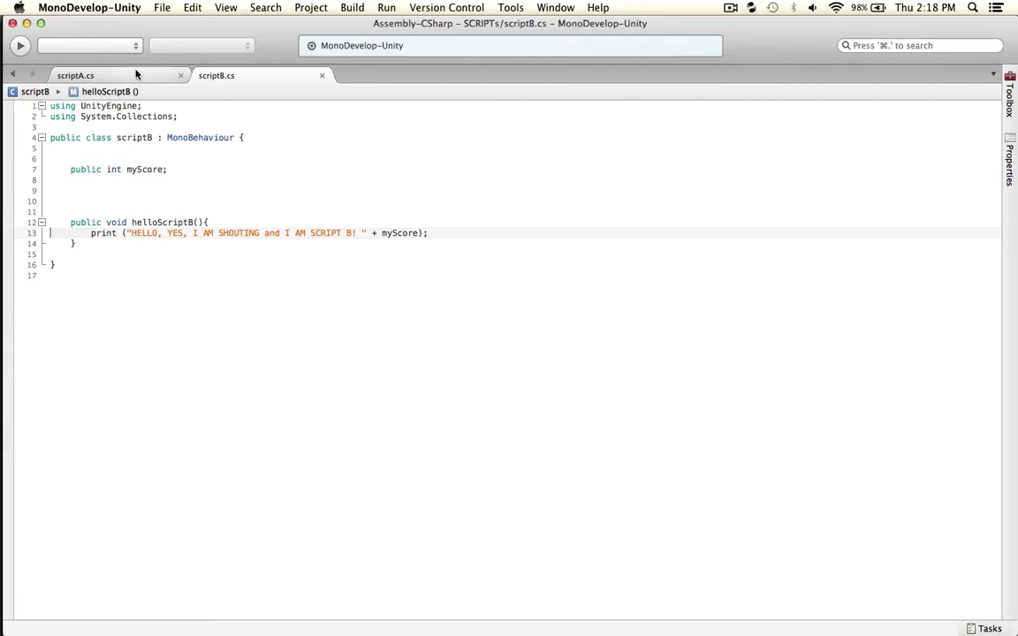
# In scriptA, select the Start method and its addOneToMyScore call.
pyautogui.click(137, 74)
pyautogui.moveTo(77, 223); pyautogui.dragTo(50, 180)
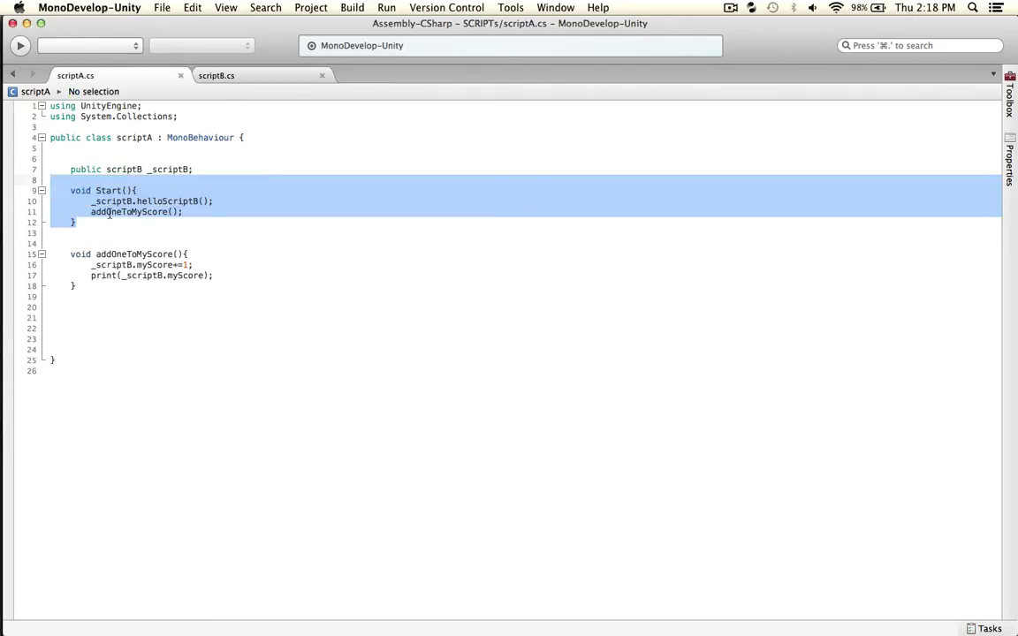
pyautogui.doubleClick(132, 255)
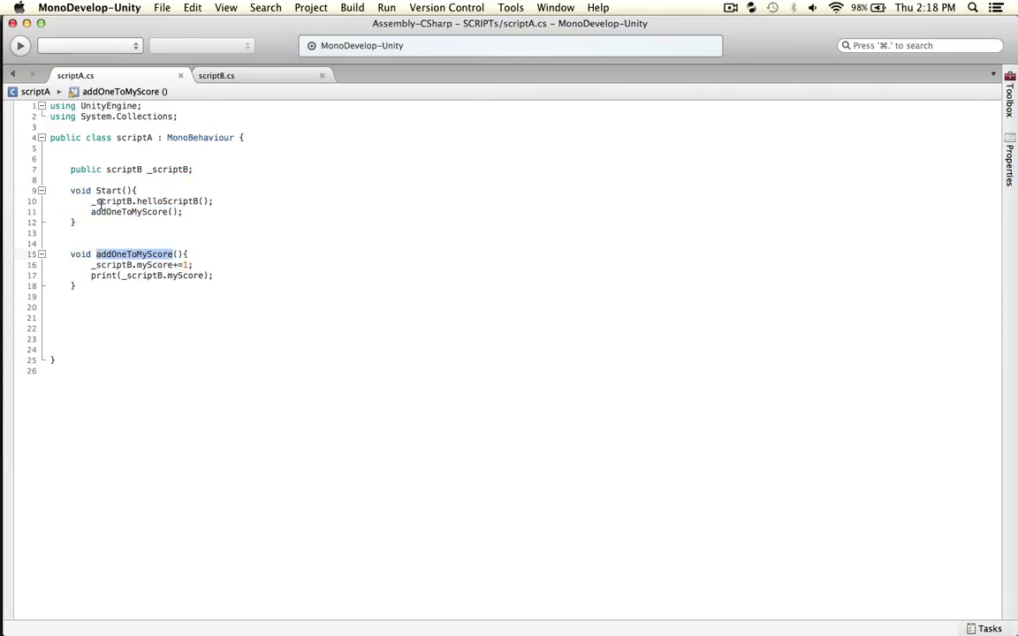
pyautogui.moveTo(90, 212); pyautogui.dragTo(191, 212)
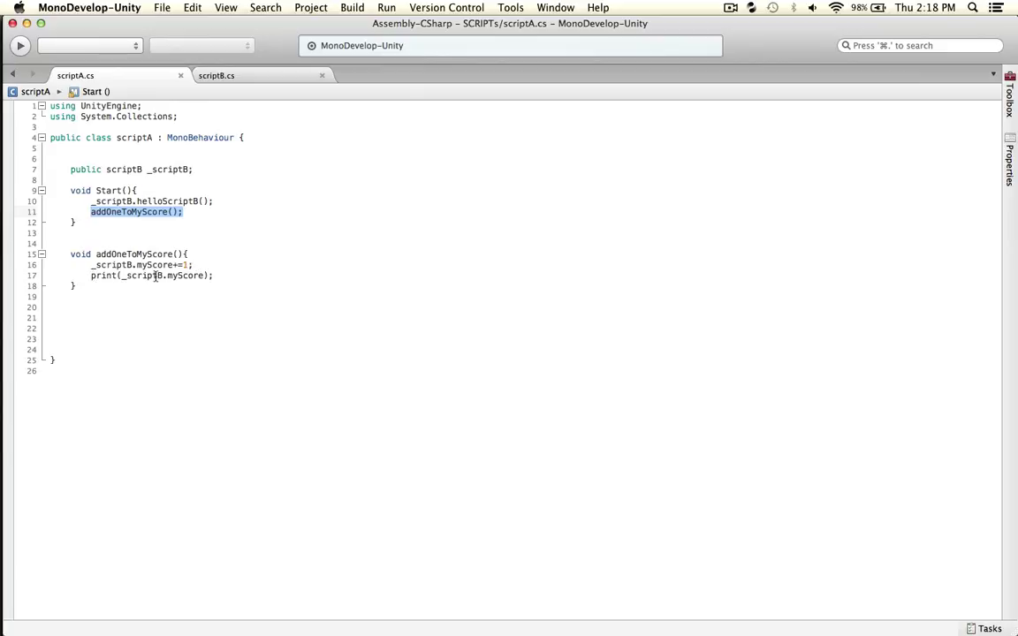
# Check the Unity console entry logging 1, then stop the scene and return to scriptA.
pyautogui.press('super+Tab')
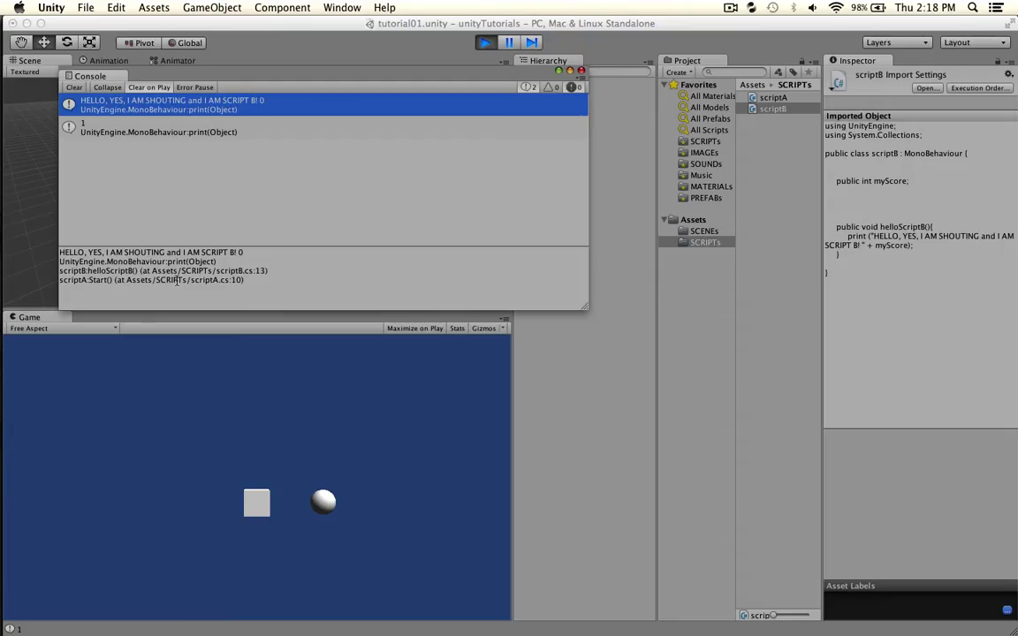
pyautogui.click(149, 132)
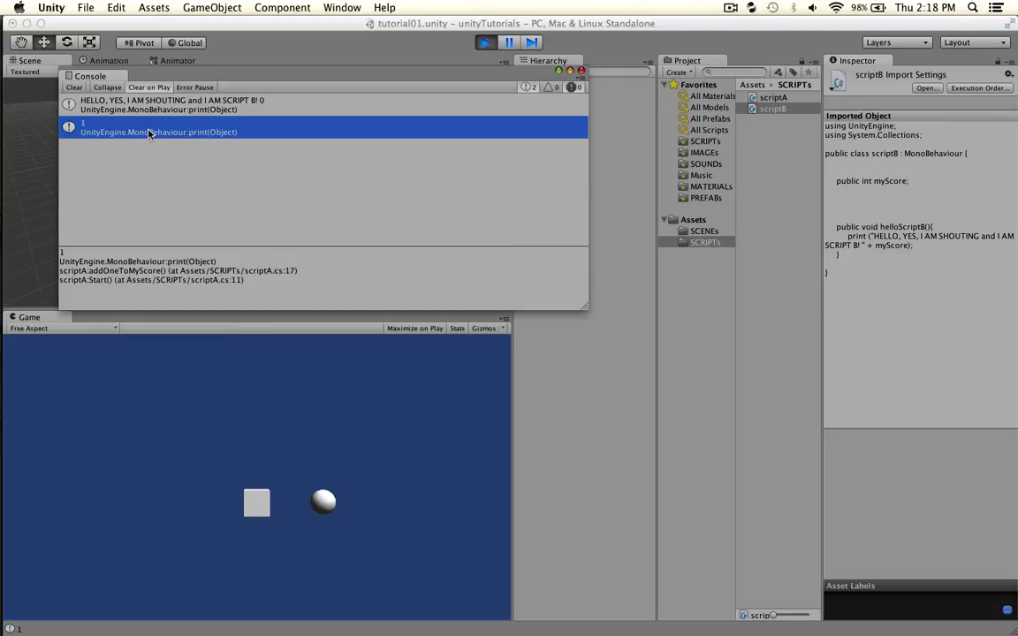
pyautogui.press('super+Tab')
pyautogui.press('super+Tab')
pyautogui.press('super+p')
pyautogui.press('super+Tab')
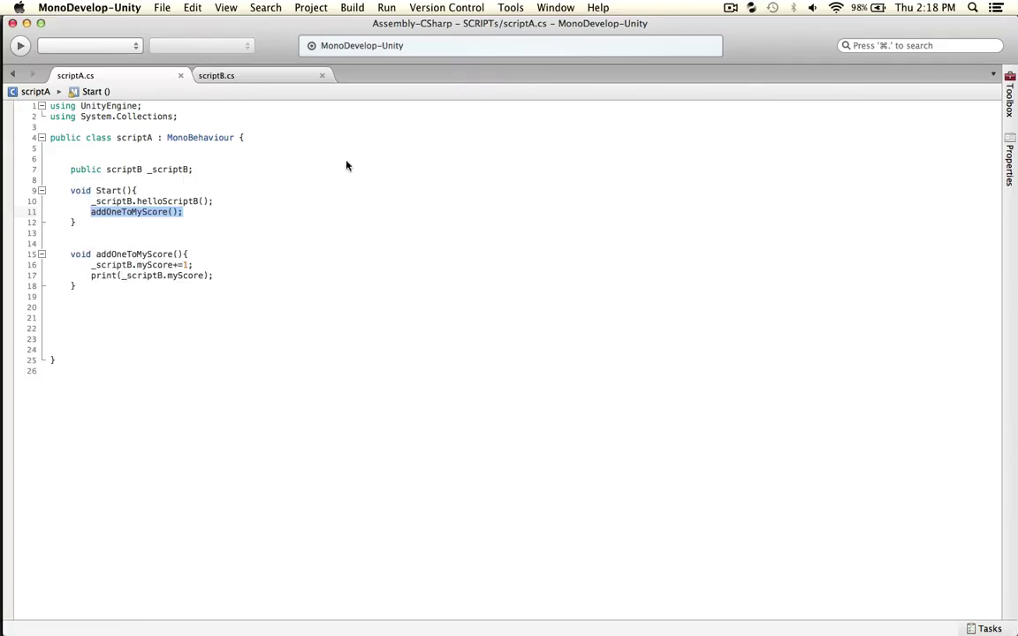
# Prefix the print in addOneToMyScore with a label string before _scriptB.myScore, and save.
pyautogui.click(162, 281)
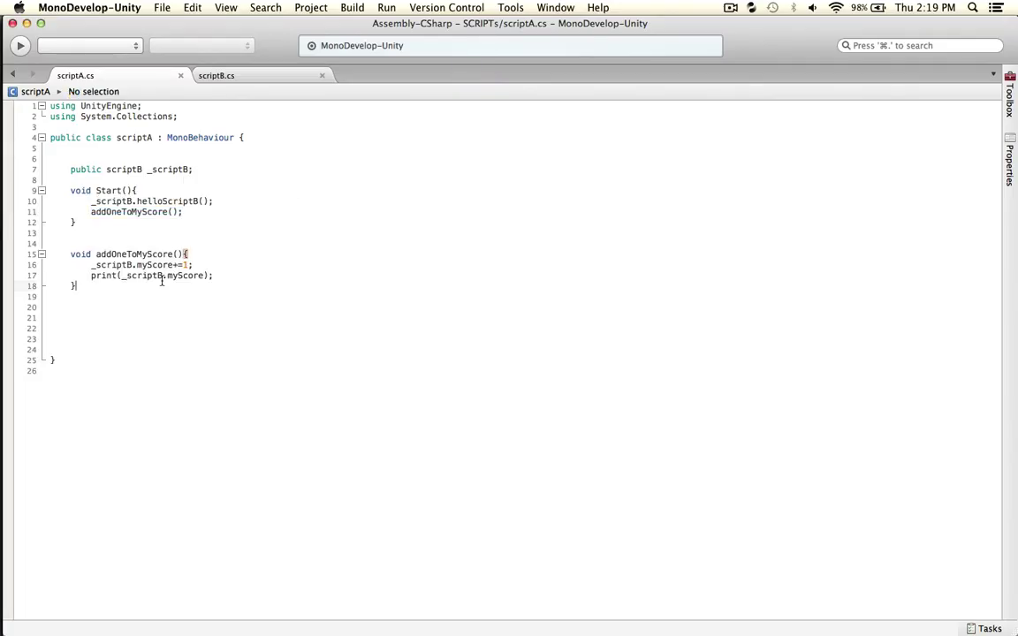
pyautogui.press('Up')
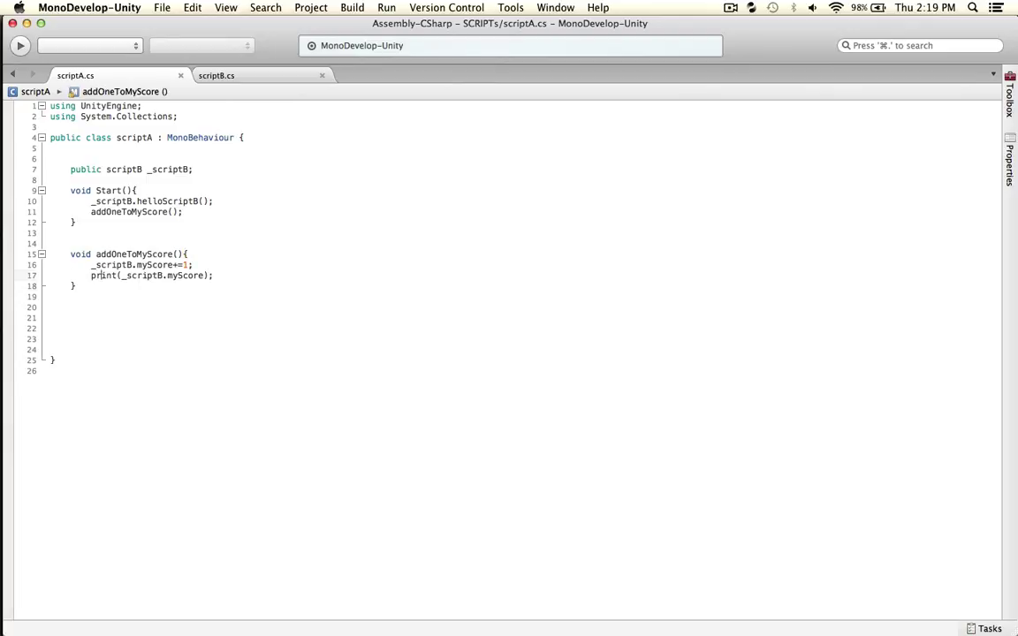
pyautogui.press('Right')
pyautogui.press('Right')
pyautogui.press('Right')
pyautogui.write('""')
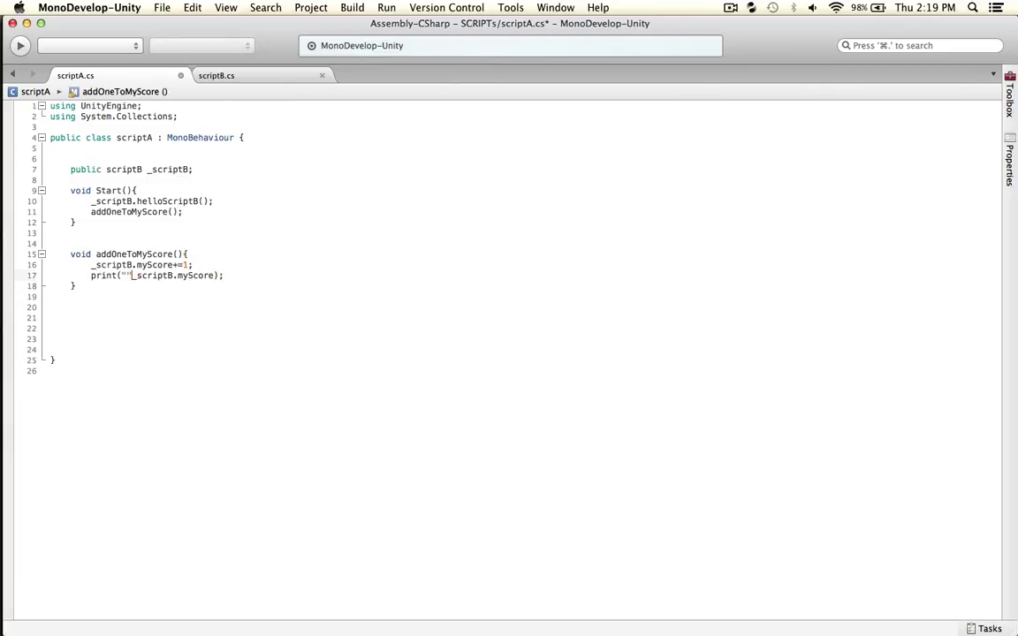
pyautogui.write(' + ')
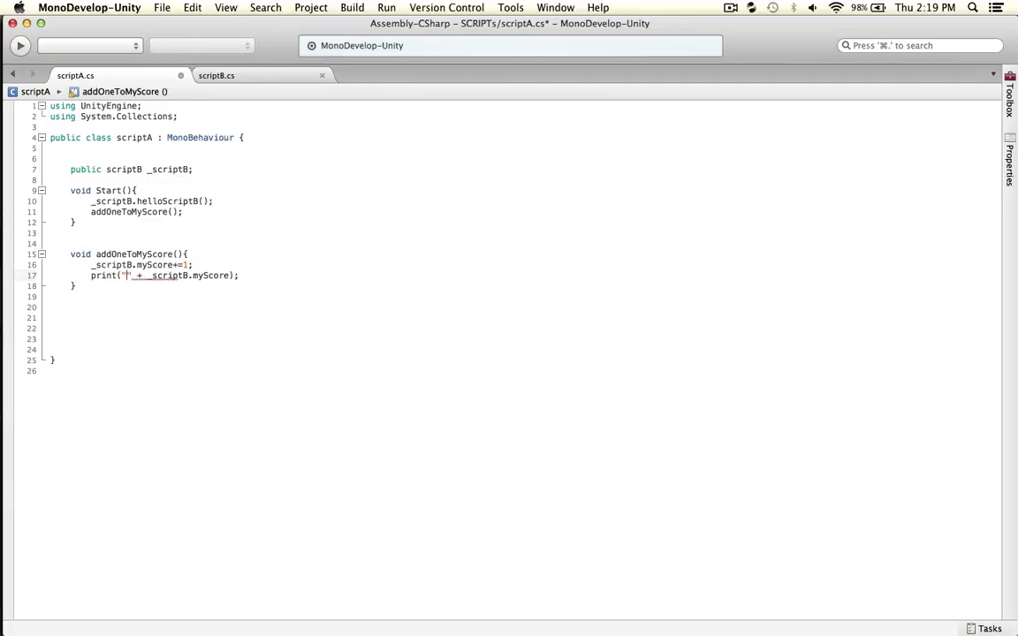
pyautogui.write('myS')
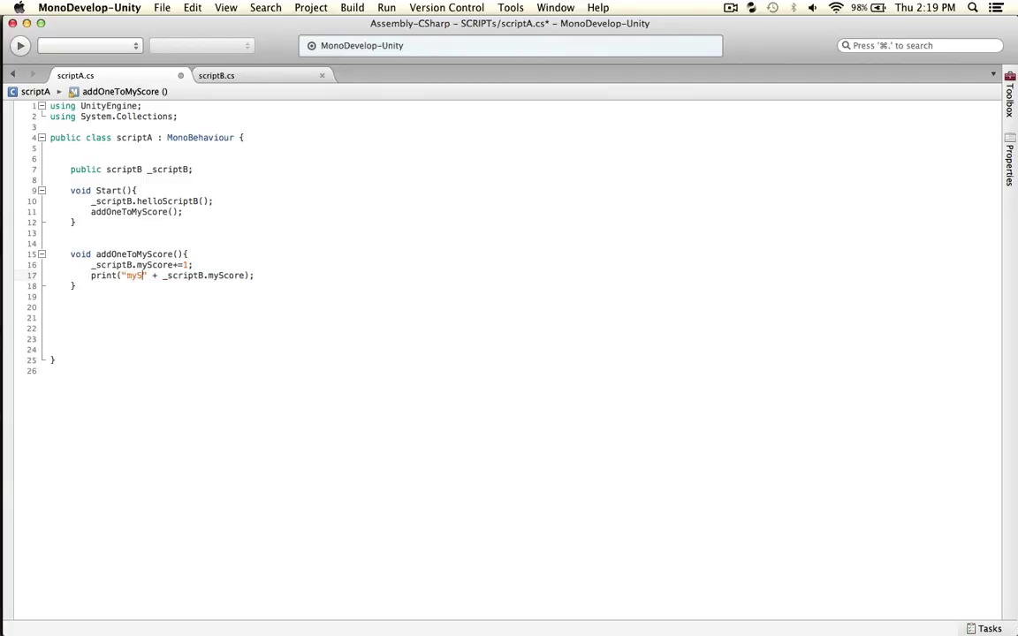
pyautogui.write('core')
pyautogui.press('super+s')
# Play the scene in Unity, see the 'myStrong1' log, and jump to its code line.
pyautogui.press('super+Tab')
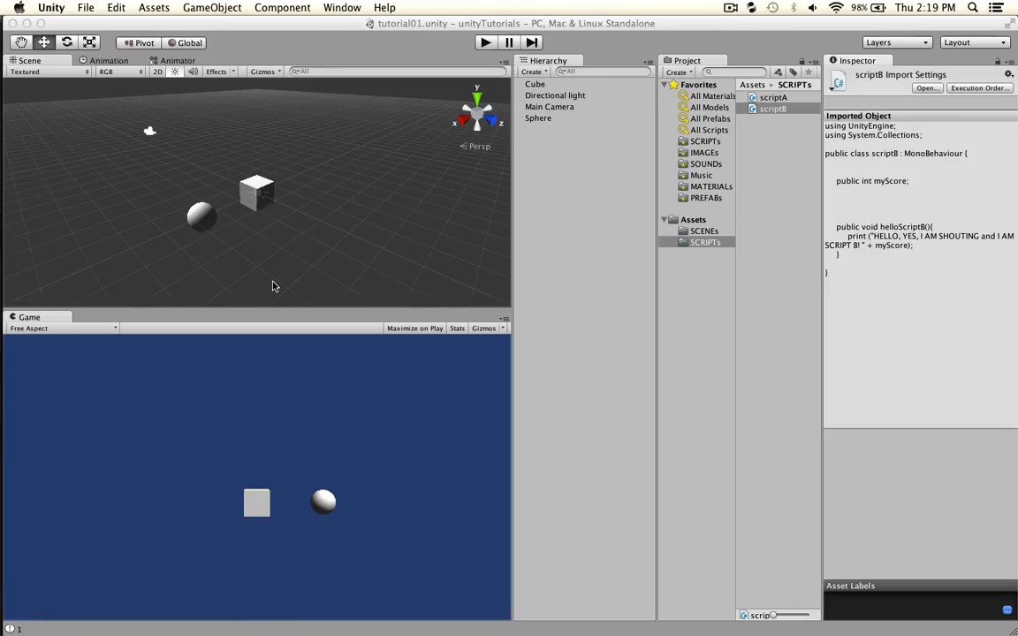
pyautogui.press('super+p')
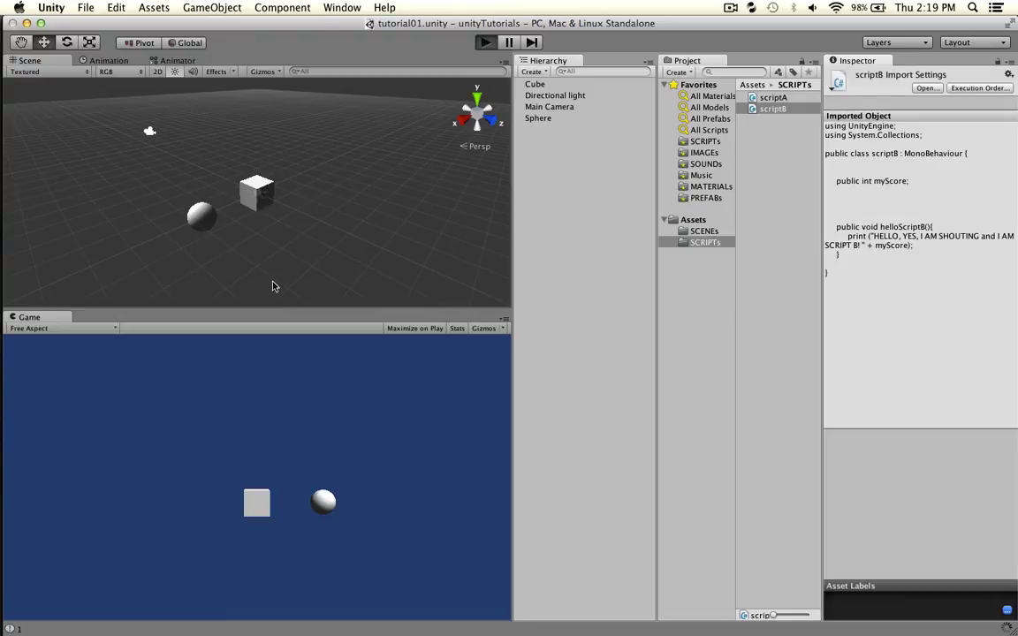
pyautogui.press('super+shift+c')
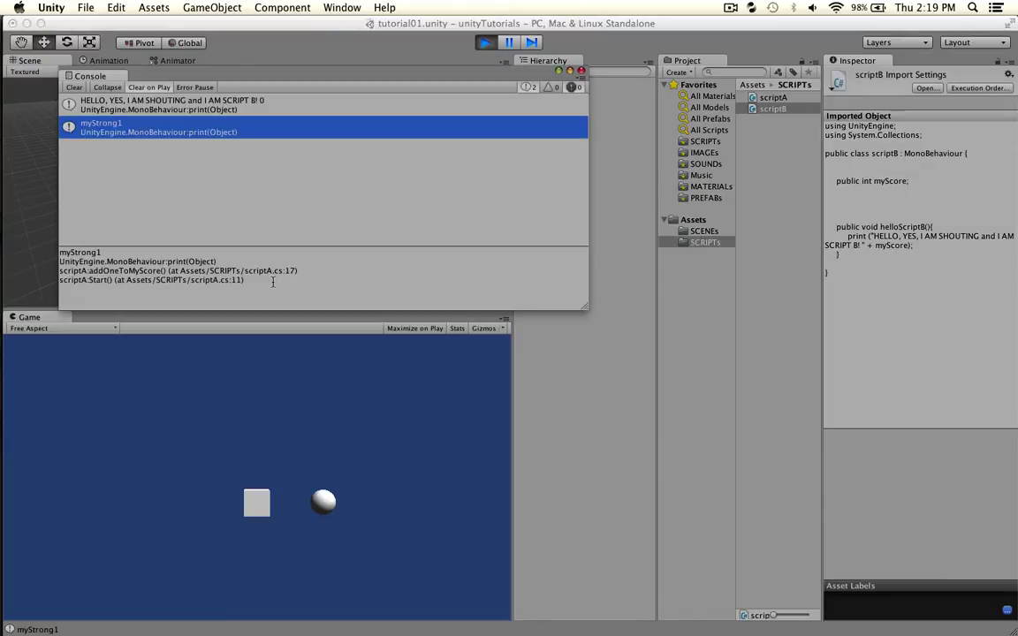
pyautogui.doubleClick(118, 132)
# Correct the label 'myStrong' to 'myScore', save, and return to Unity.
pyautogui.moveTo(169, 274); pyautogui.dragTo(126, 274)
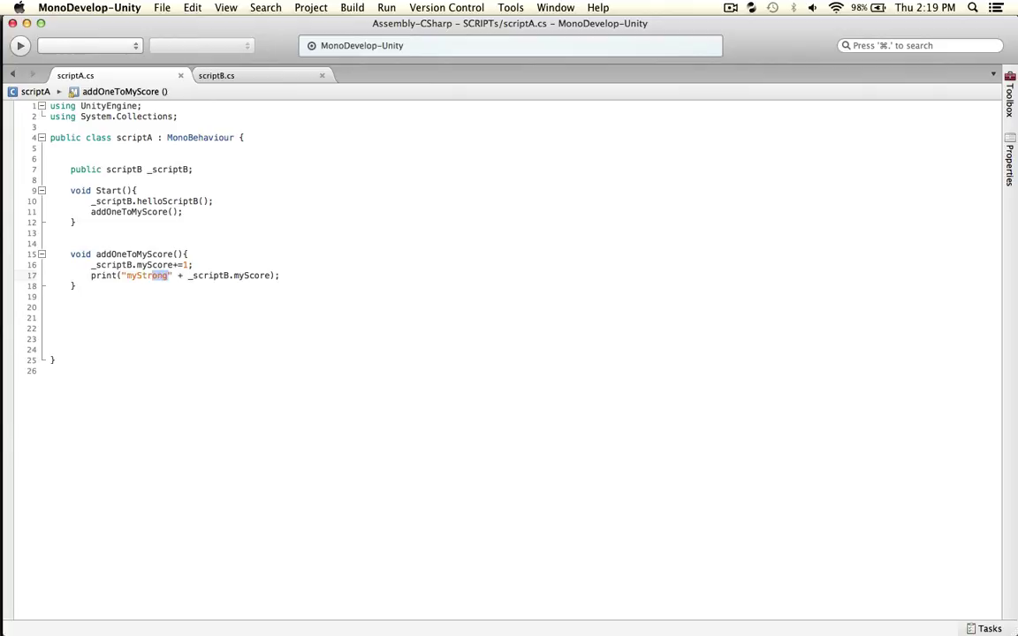
pyautogui.write('Score')
pyautogui.press('super+s')
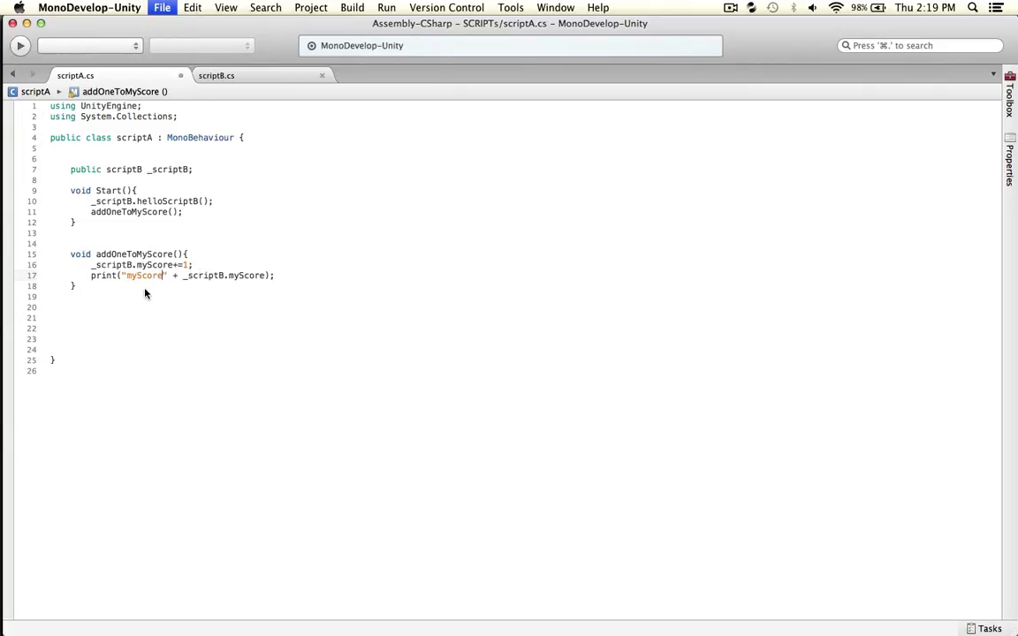
pyautogui.press('super+Tab')
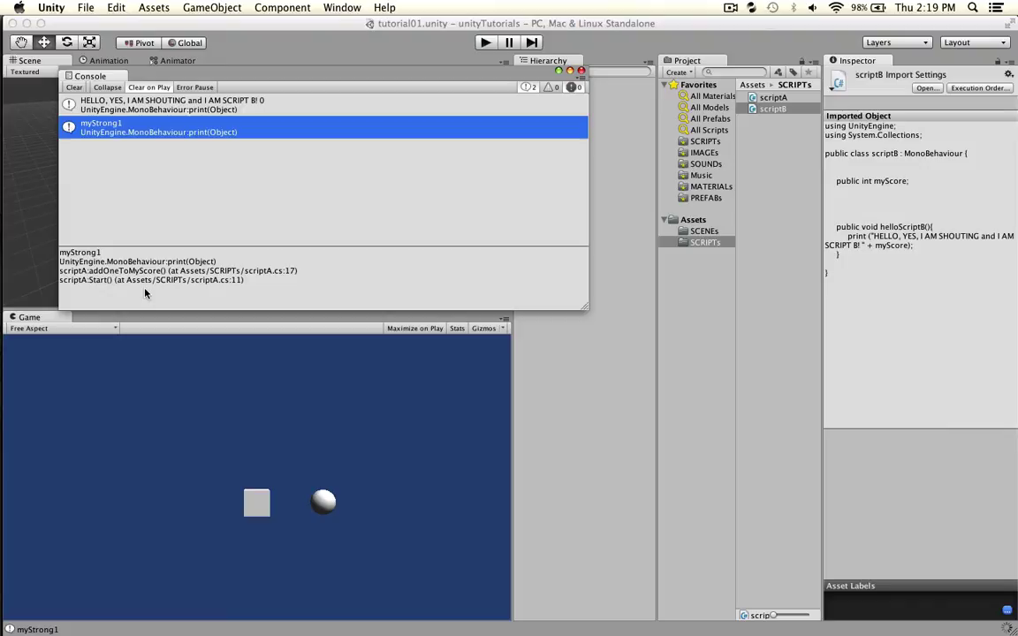
# Play the scene to log 'myScore1', then open scriptA.cs line 17 from that log entry.
pyautogui.click(524, 200)
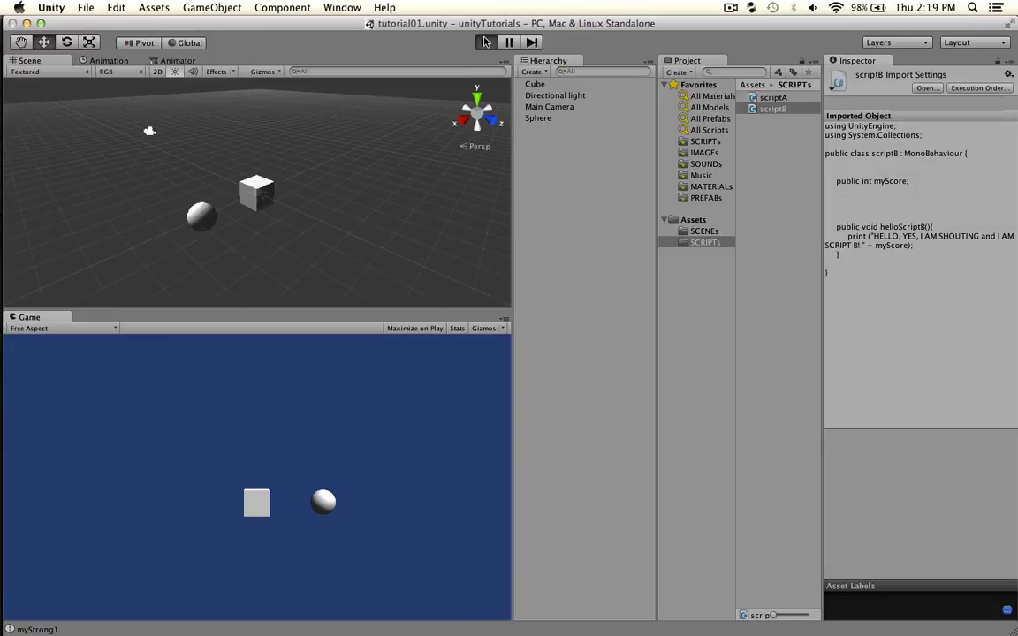
pyautogui.press('super+p')
pyautogui.press('super+shift+c')
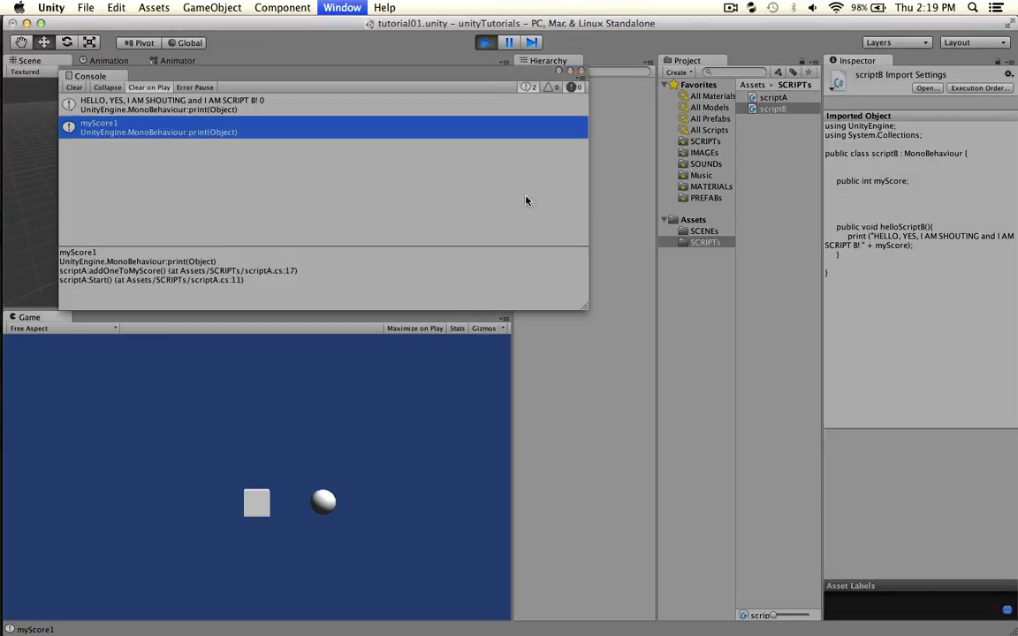
pyautogui.doubleClick(121, 134)
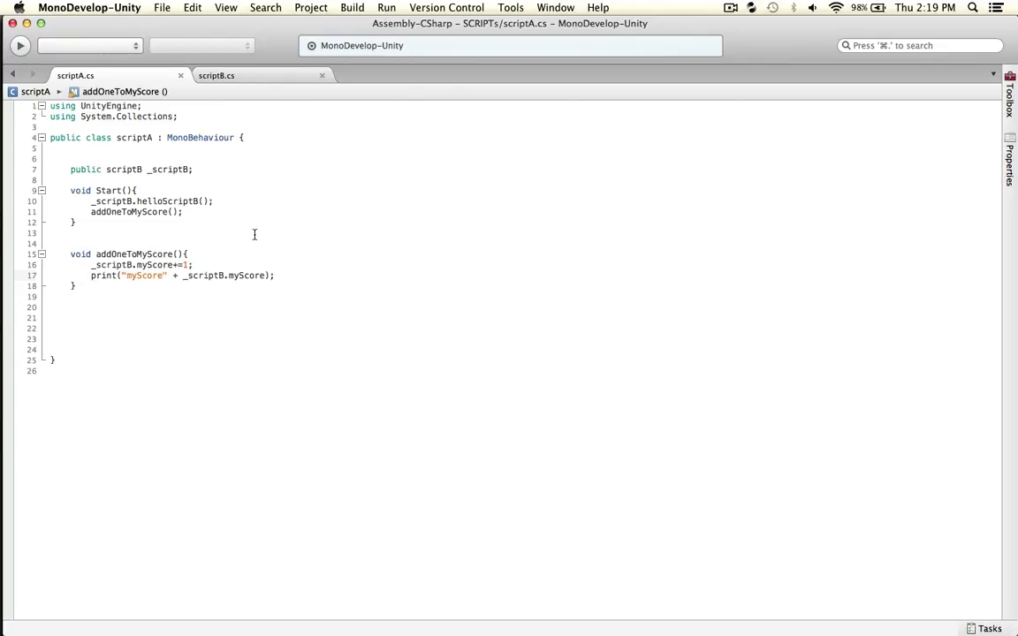
pyautogui.click(247, 80)
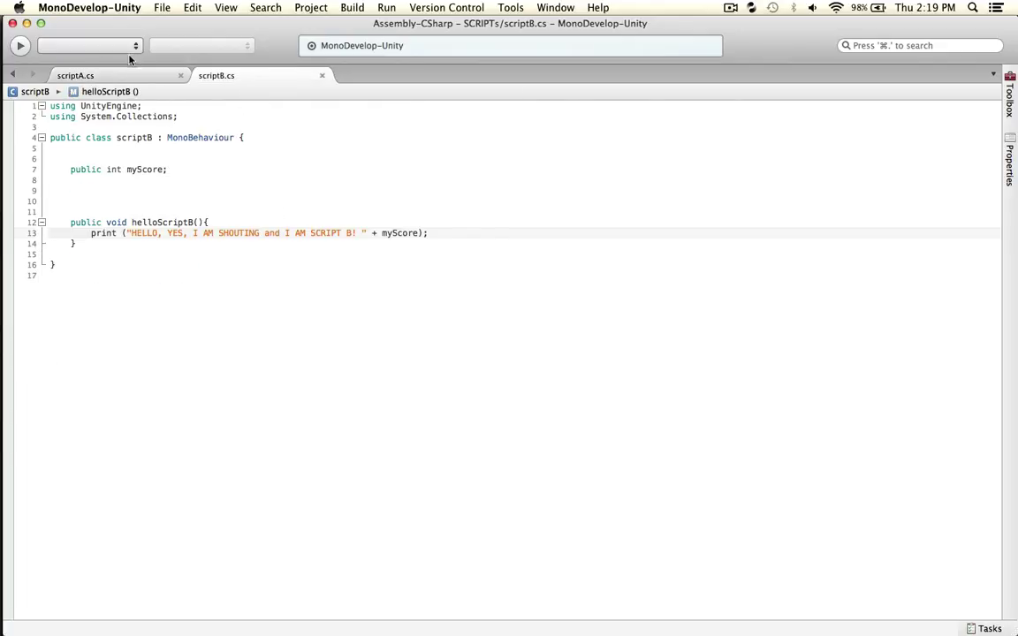
pyautogui.click(125, 77)
pyautogui.click(244, 202)
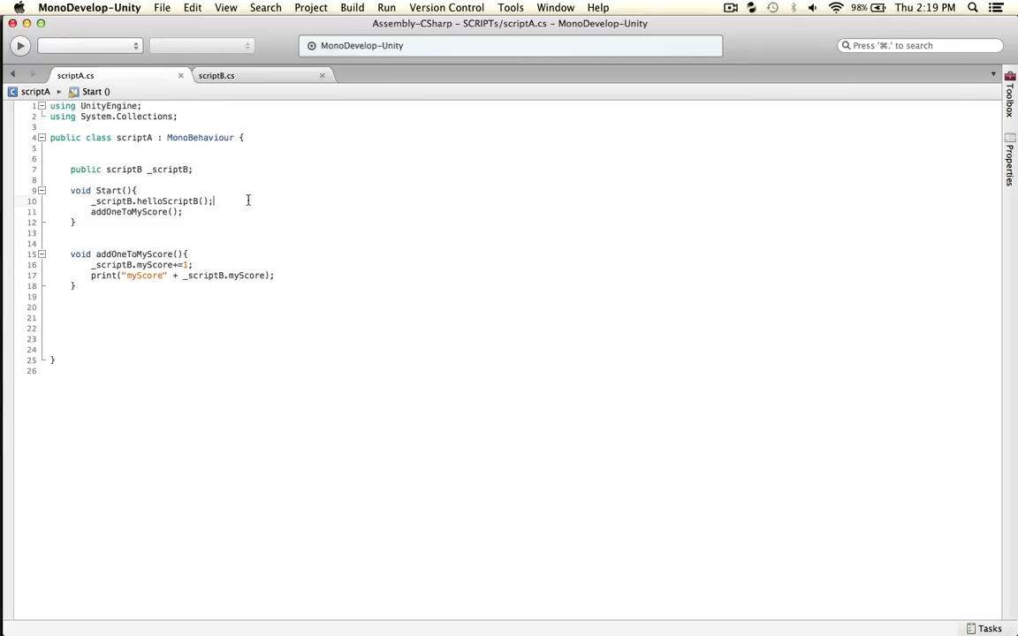
pyautogui.click(264, 228)
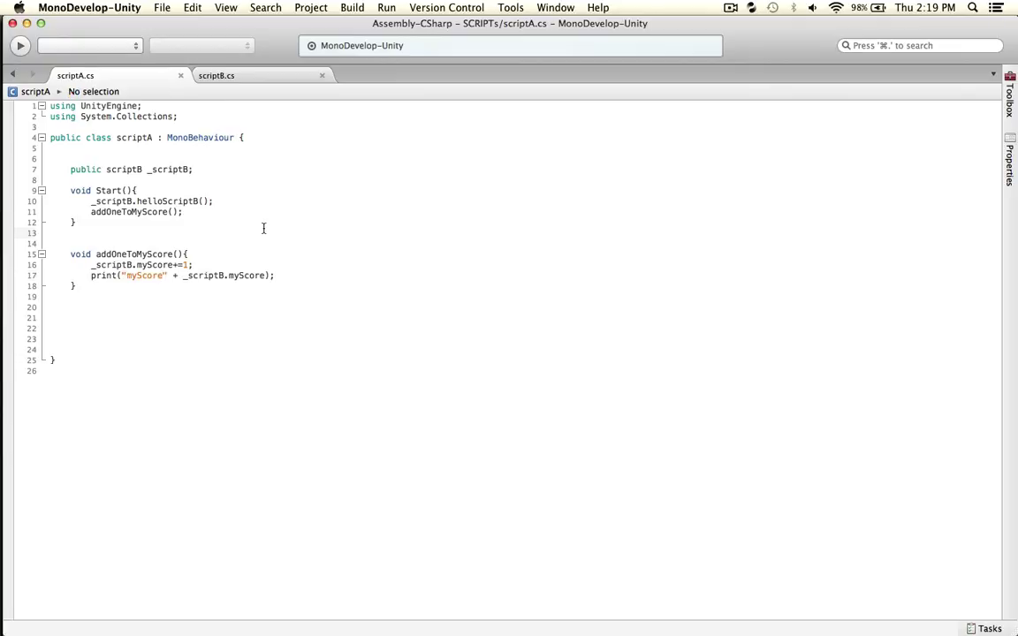